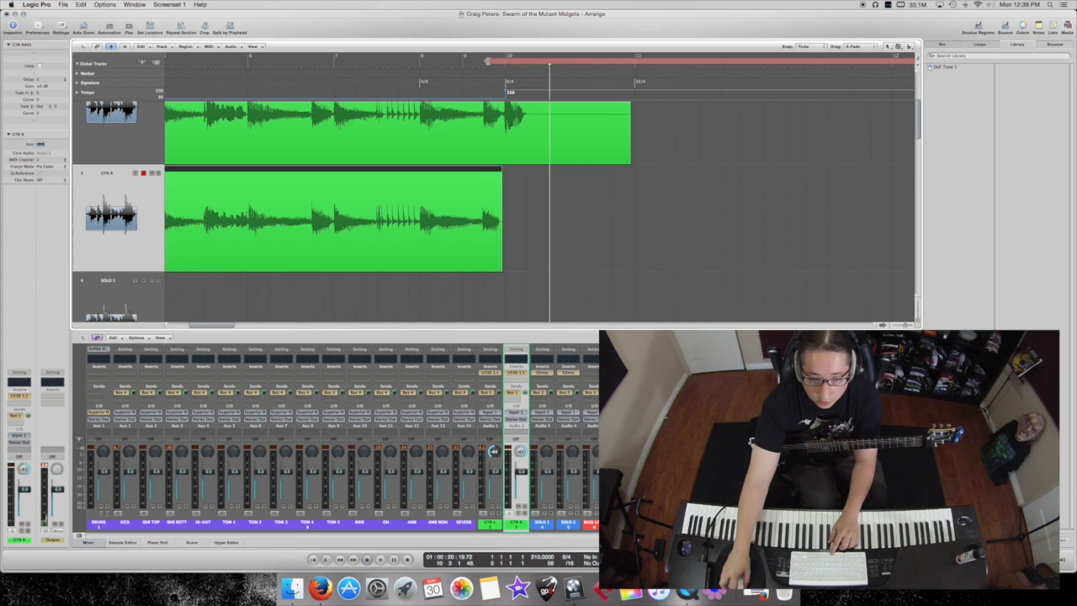
# Step: Record a new GTR R take through the punch range starting just before bar 10, with pre-roll from around bar 7
pyautogui.click(394, 67)
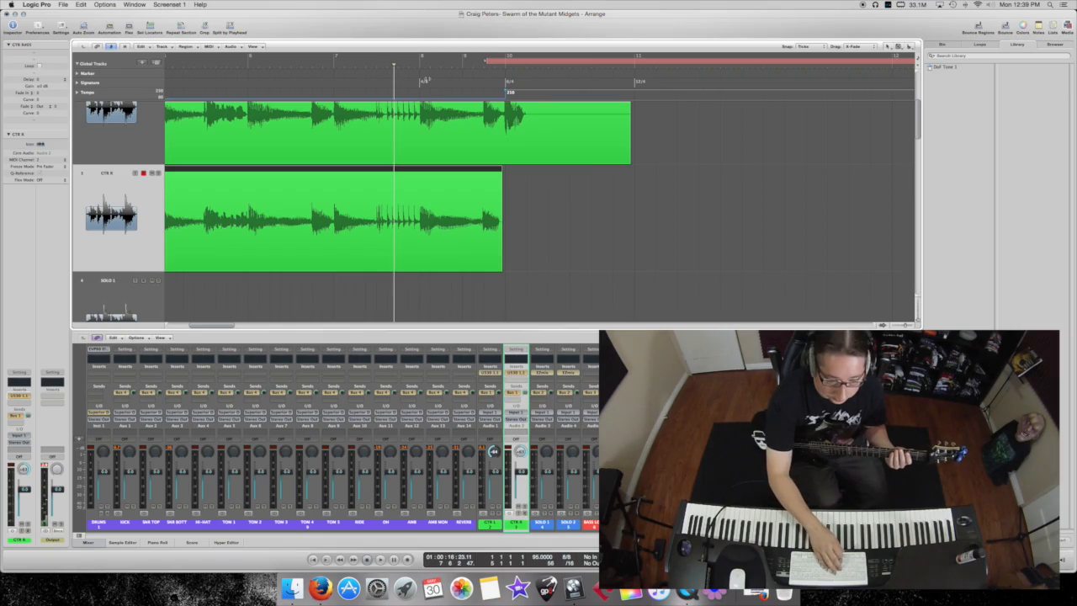
pyautogui.press('r')
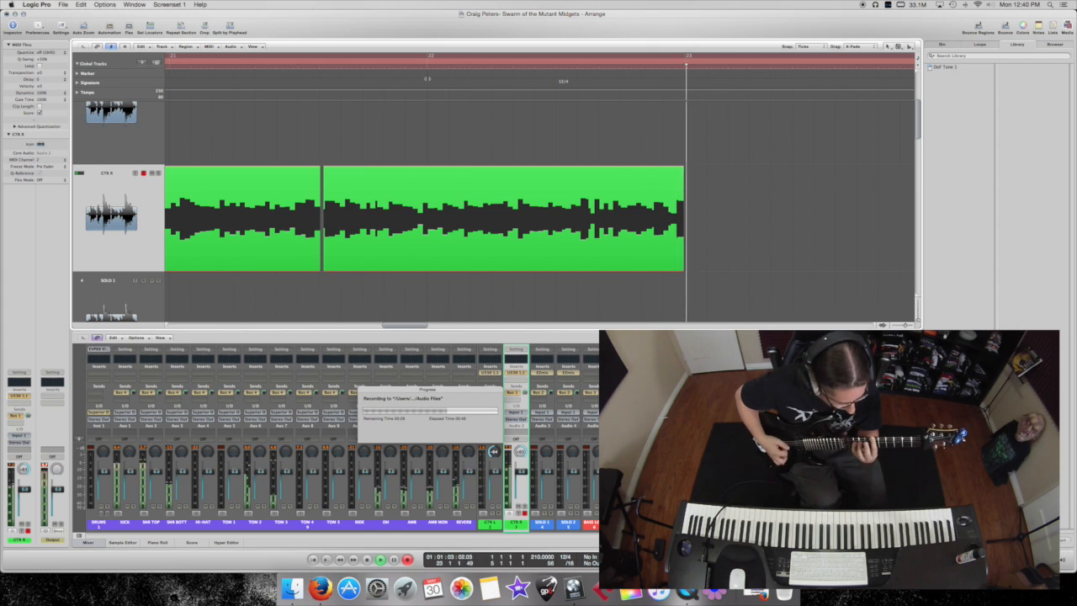
pyautogui.press('space')
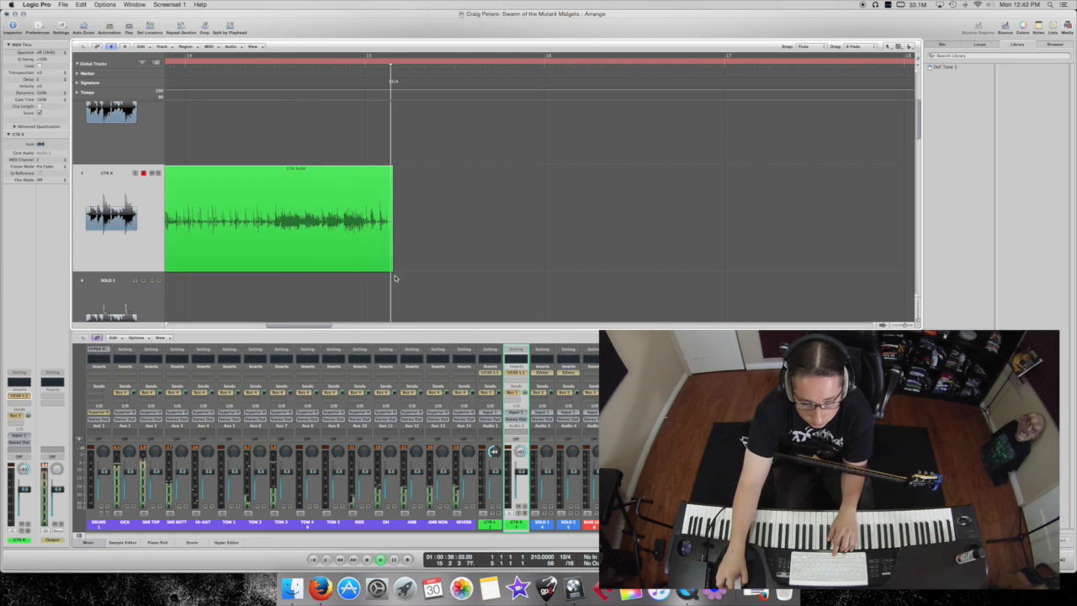
# Step: Shorten the end of the newly recorded GTR R region to about bar 14.6, discarding the unwanted tail
pyautogui.moveTo(391, 268); pyautogui.dragTo(271, 265)
pyautogui.hscroll(-3, 327, 141)
pyautogui.scroll(-2, 327, 140)
pyautogui.scroll(3, 326, 140)
pyautogui.scroll(-4, 327, 141)
pyautogui.scroll(-2, 327, 141)
pyautogui.hscroll(-5, 327, 139)
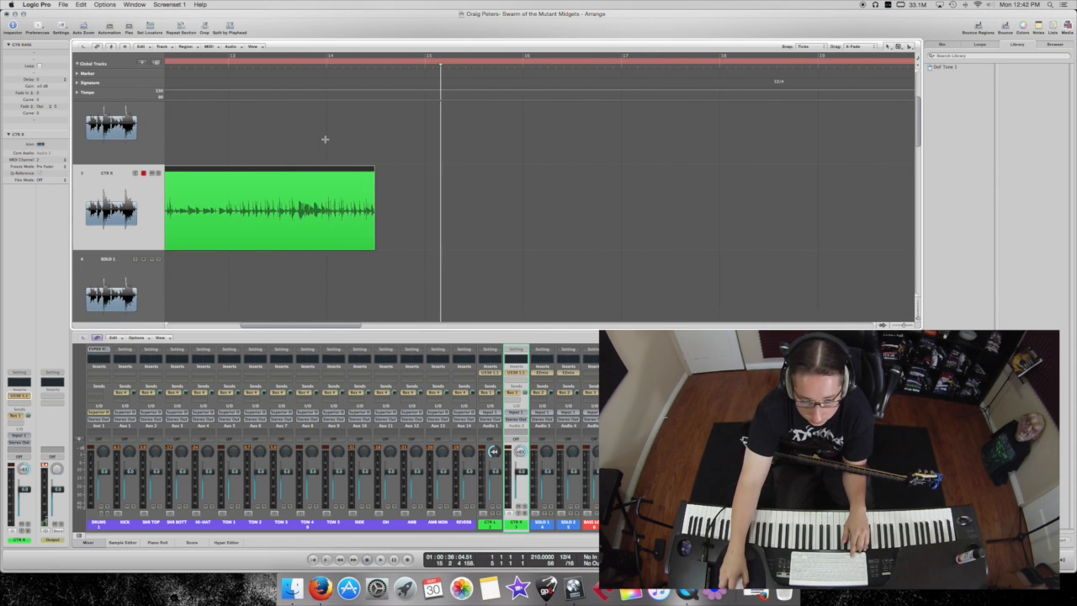
# Step: Move the punch-in point to about bar 14.6, just before the GTR R region's end, and place the playhead around bar 13.11
pyautogui.moveTo(264, 61); pyautogui.dragTo(504, 79)
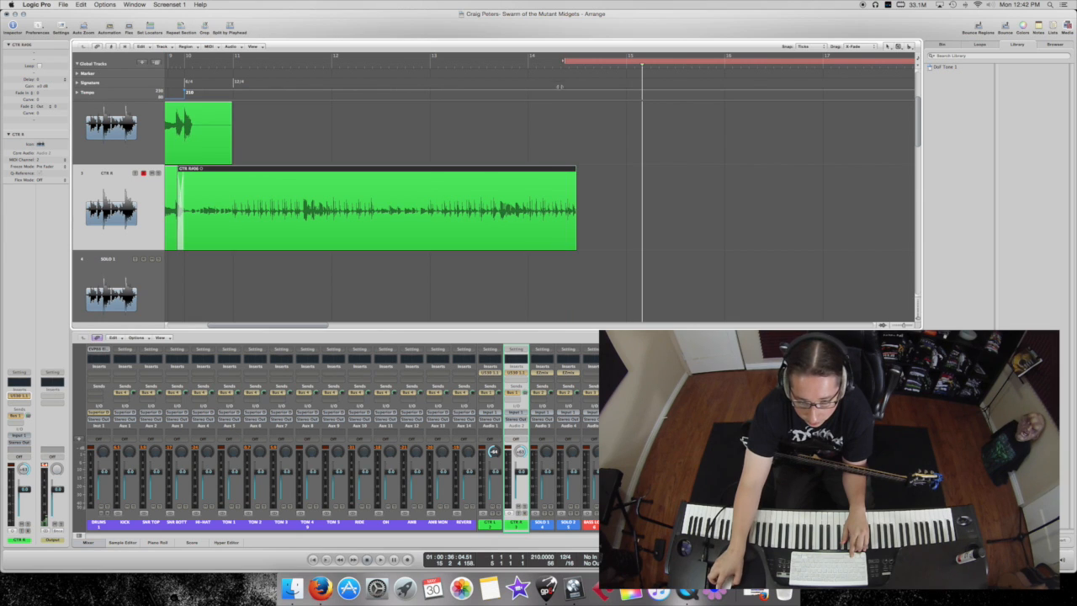
pyautogui.scroll(5, 575, 141)
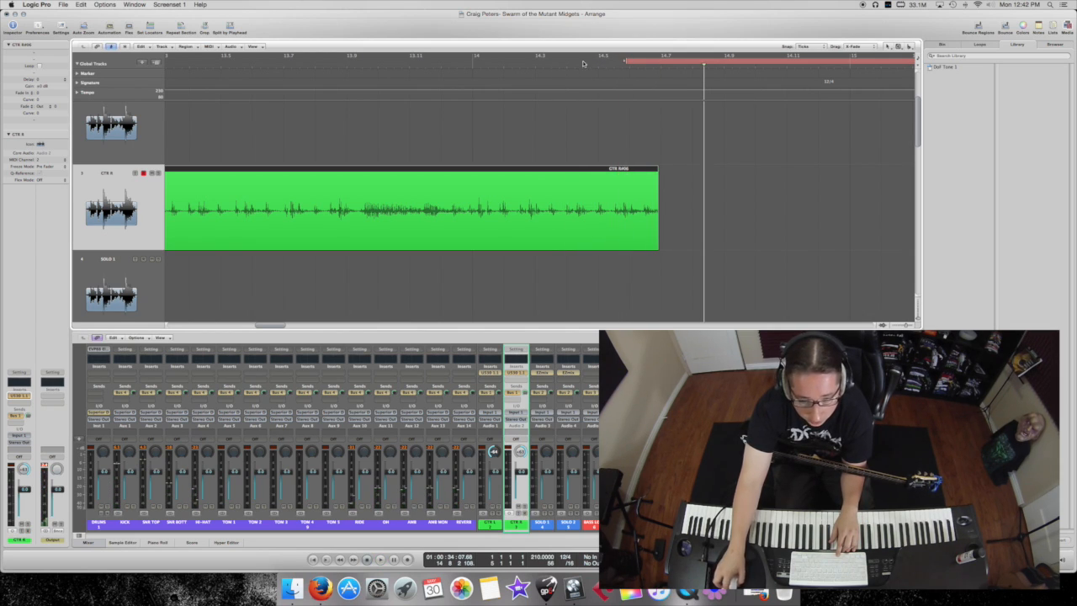
pyautogui.click(441, 67)
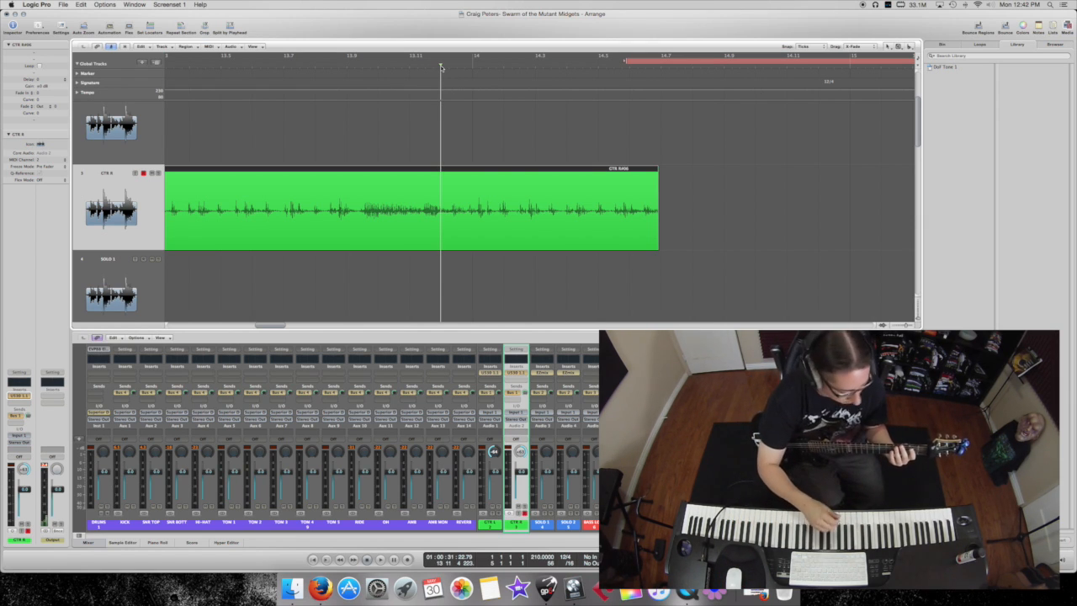
# Step: Record the next GTR R section from the punch-in point near bar 14.6 to about bar 30
pyautogui.press('r')
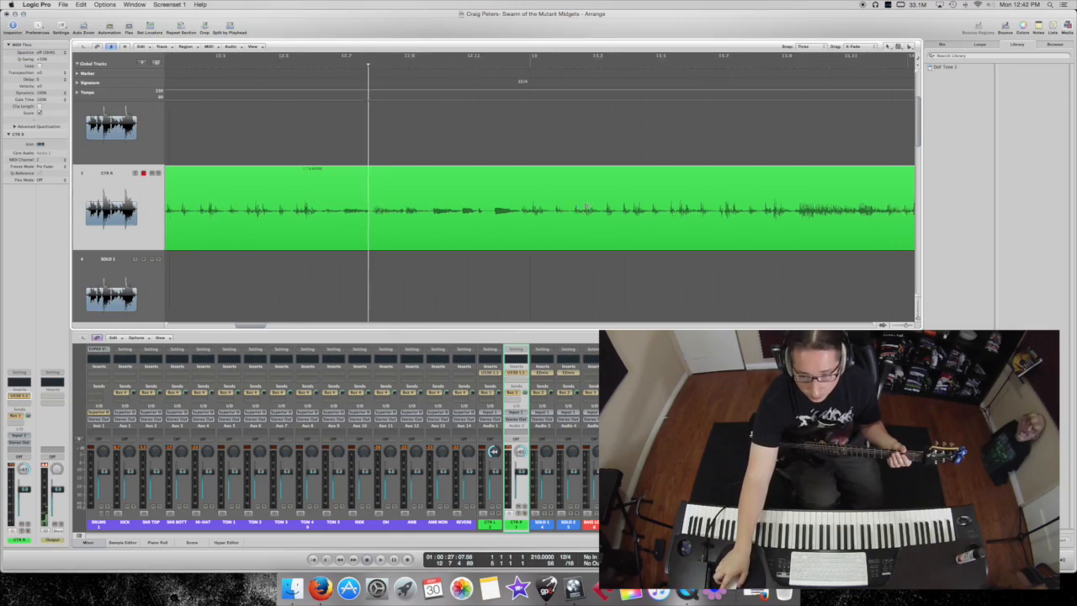
pyautogui.press('space')
pyautogui.hscroll(5, 586, 205)
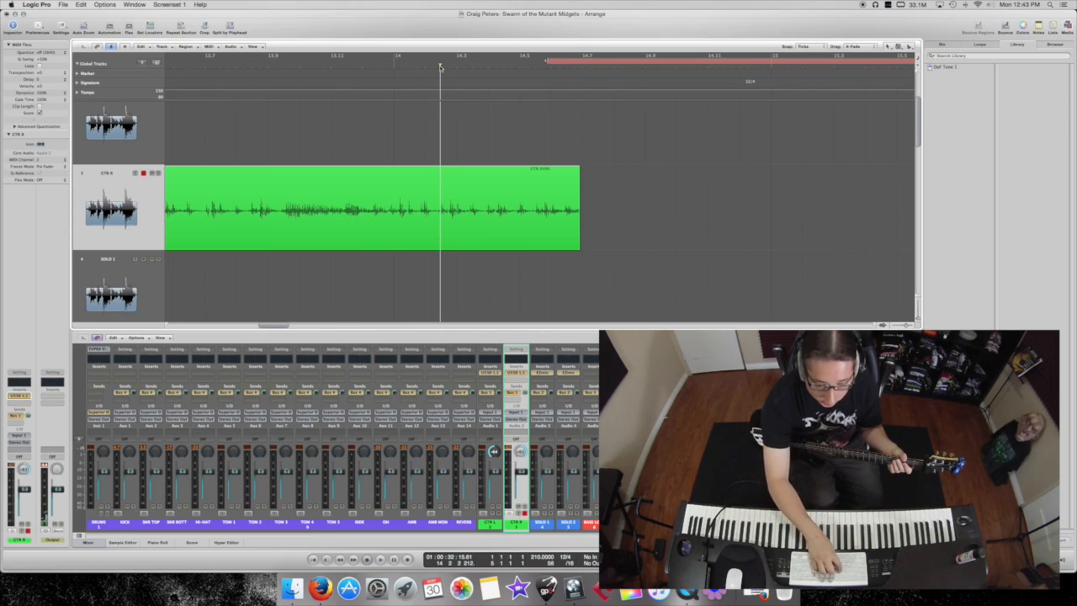
pyautogui.press('r')
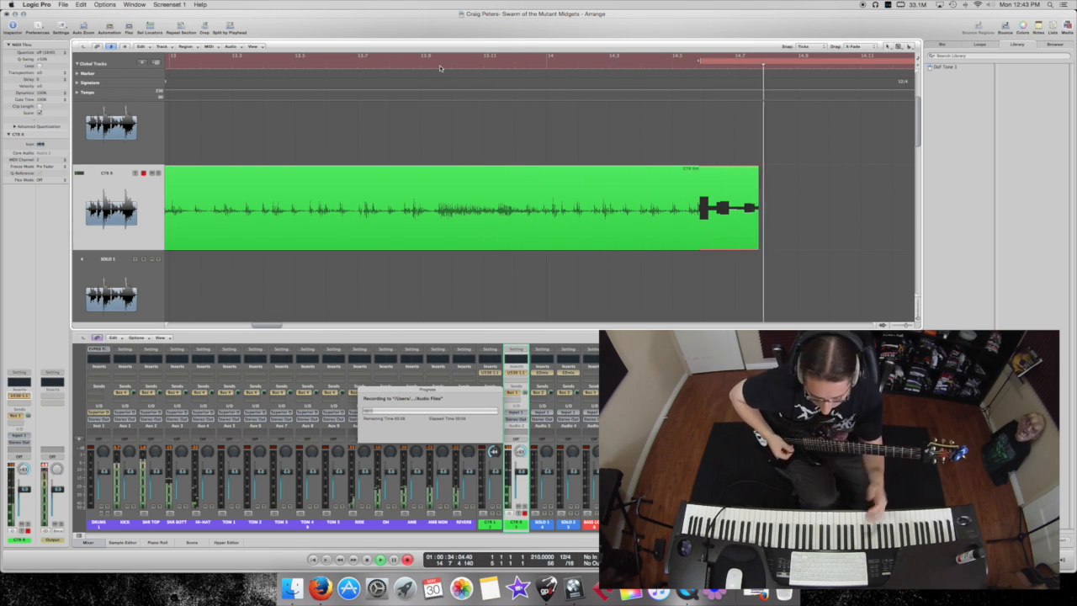
pyautogui.press('r')
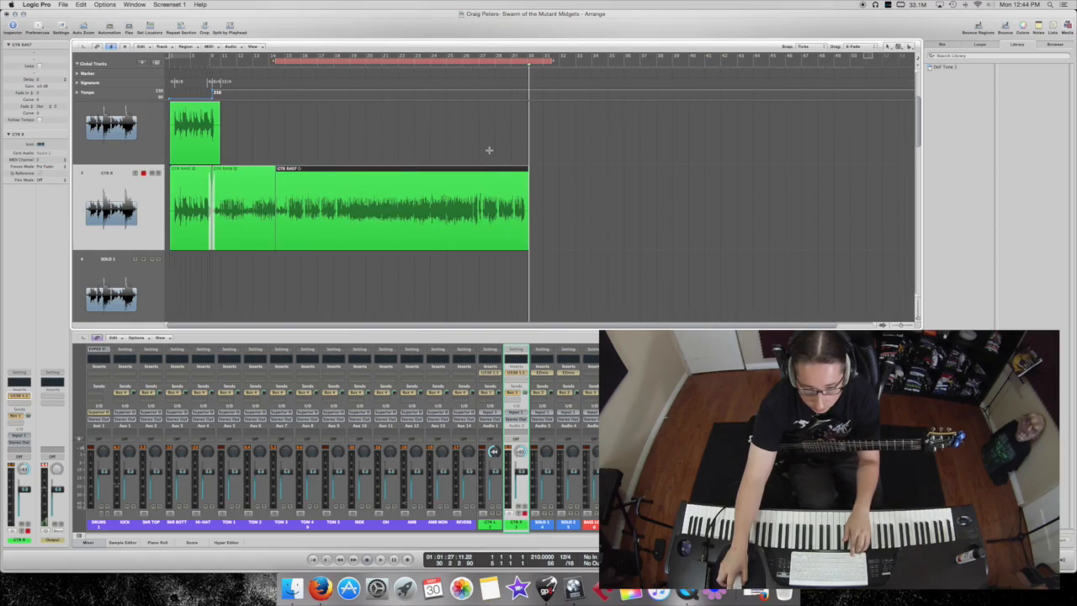
# Step: Move the punch-in point to about bar 27.4 and play the GTR R take from around bar 26.8
pyautogui.hotkey('ctrl', 'Right')
pyautogui.hotkey('ctrl', 'Right')
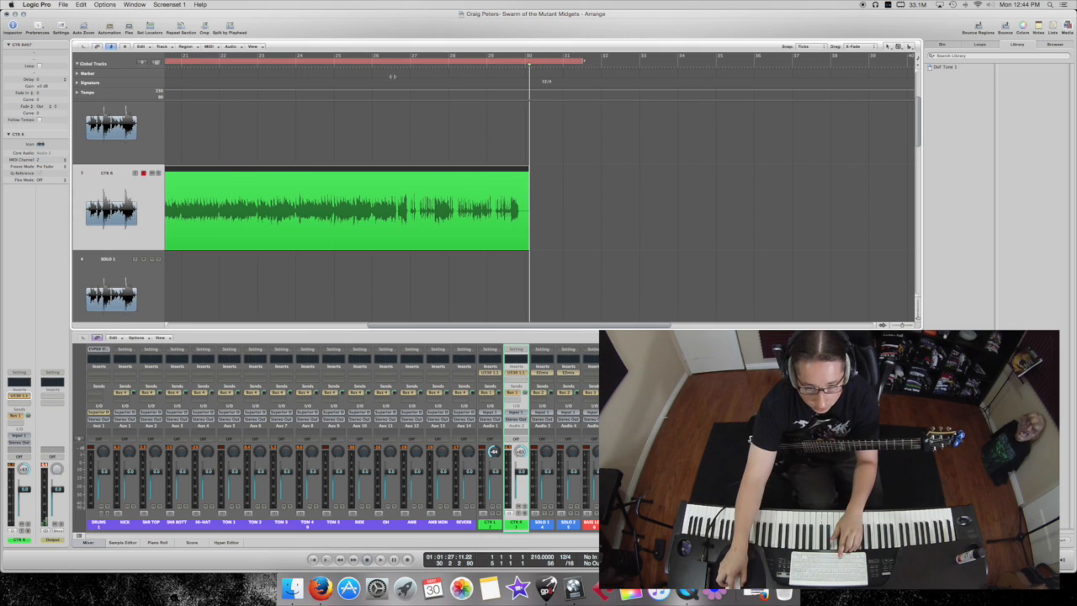
pyautogui.hscroll(-10, 368, 71)
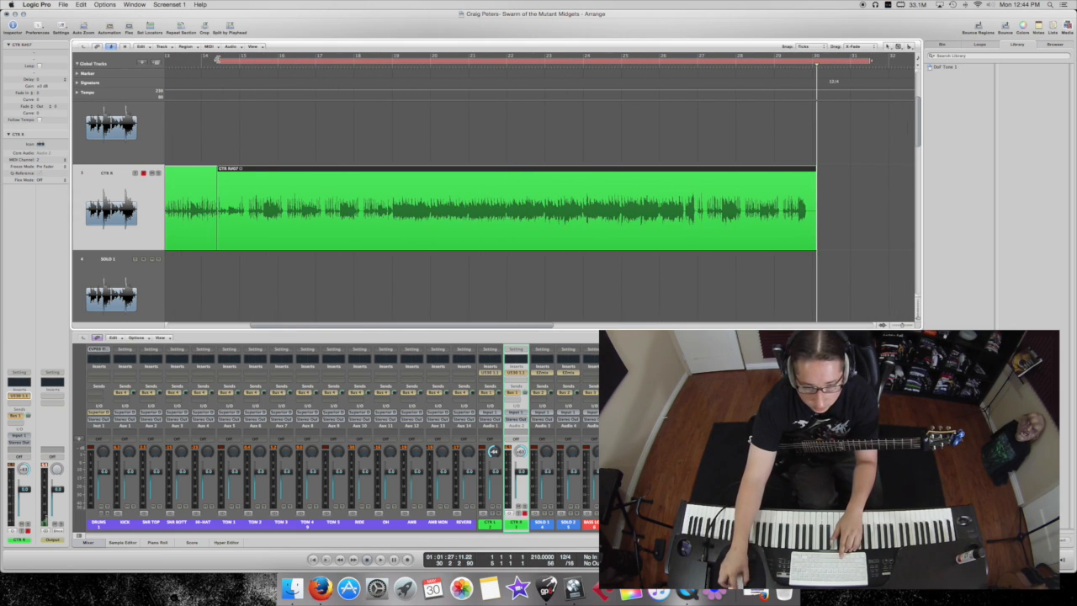
pyautogui.moveTo(386, 63); pyautogui.dragTo(717, 70)
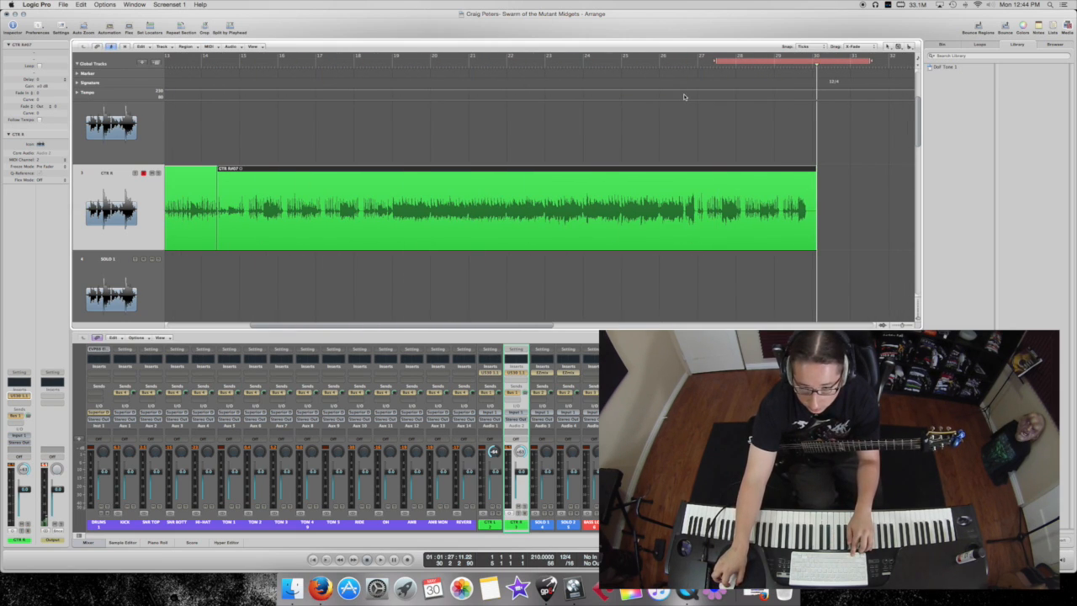
pyautogui.scroll(6, 684, 97)
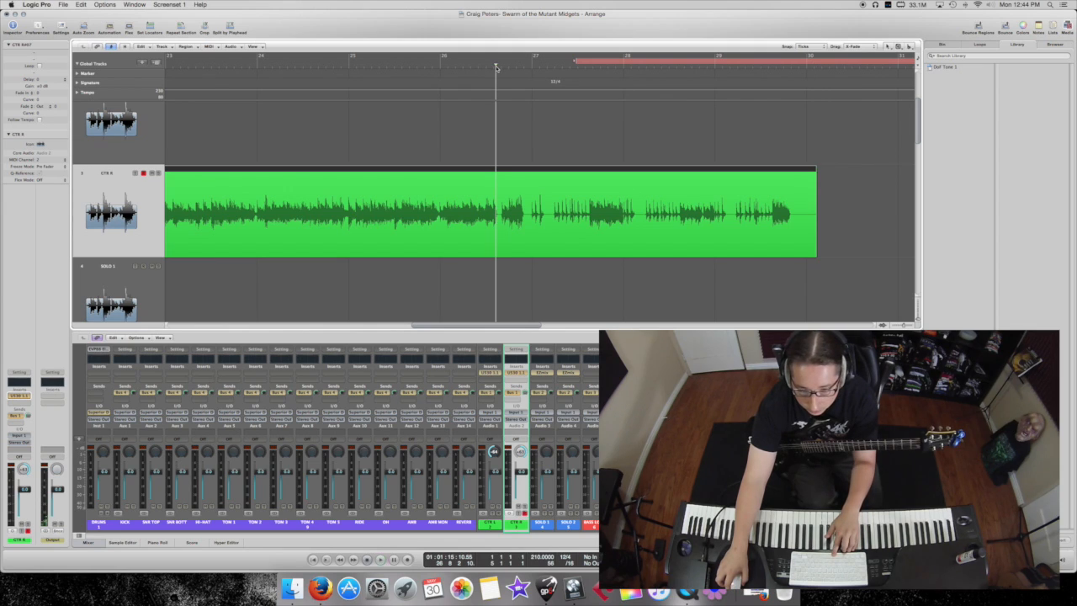
pyautogui.press('space')
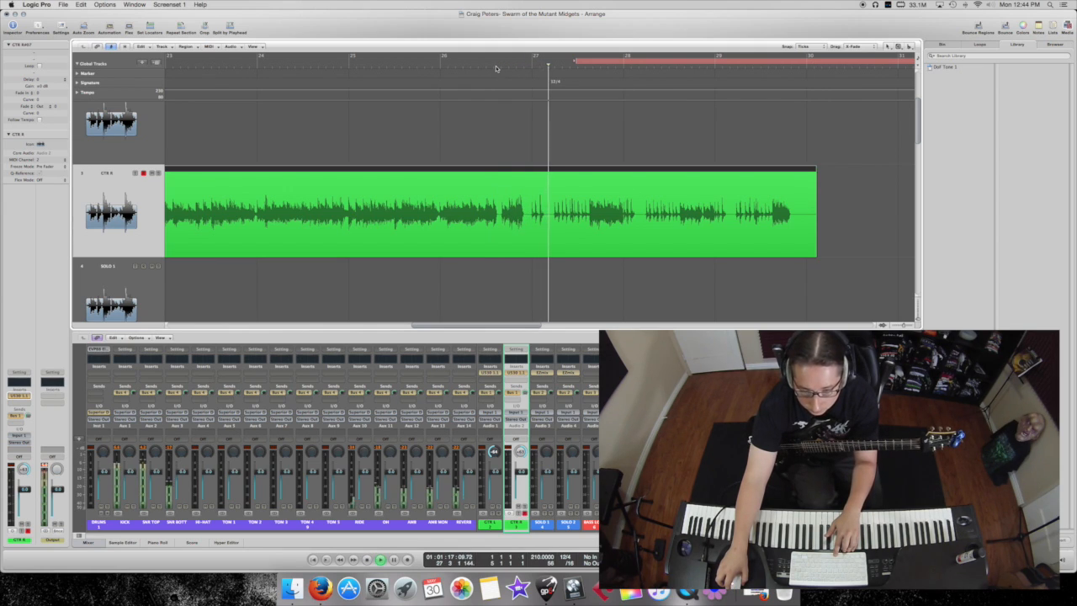
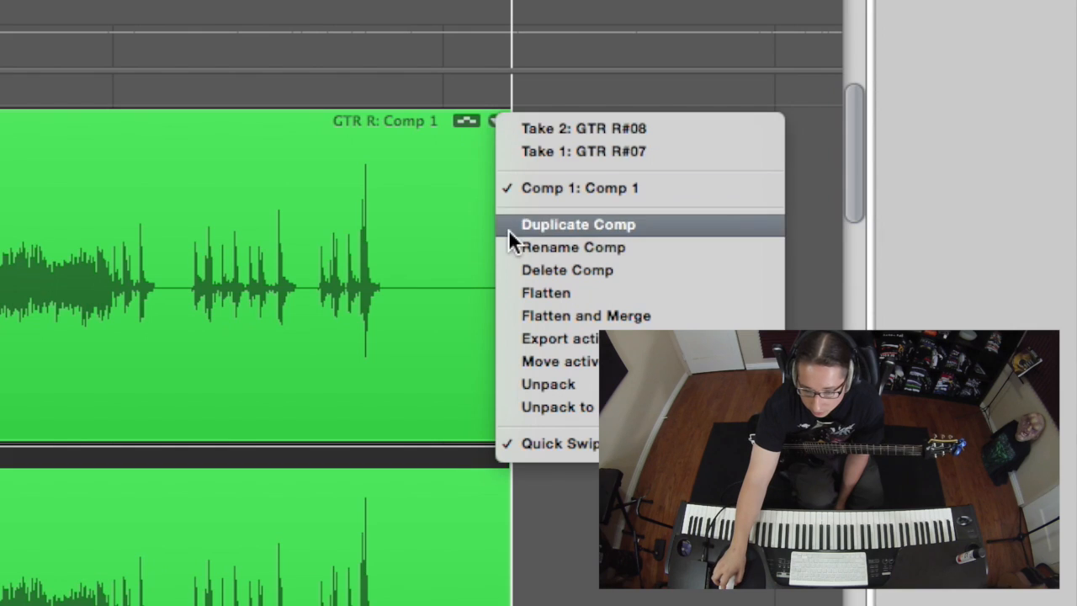
# Step: Flatten and merge the Comp 1 take folder on the GTR R track
pyautogui.click(536, 317)
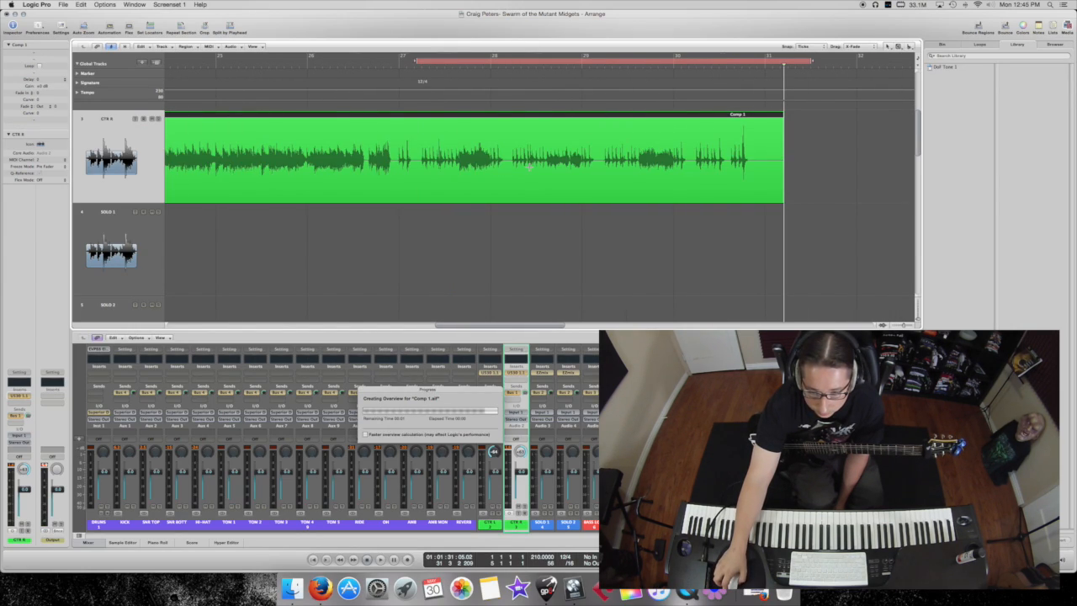
pyautogui.hscroll(-5, 538, 127)
pyautogui.hscroll(-3, 538, 127)
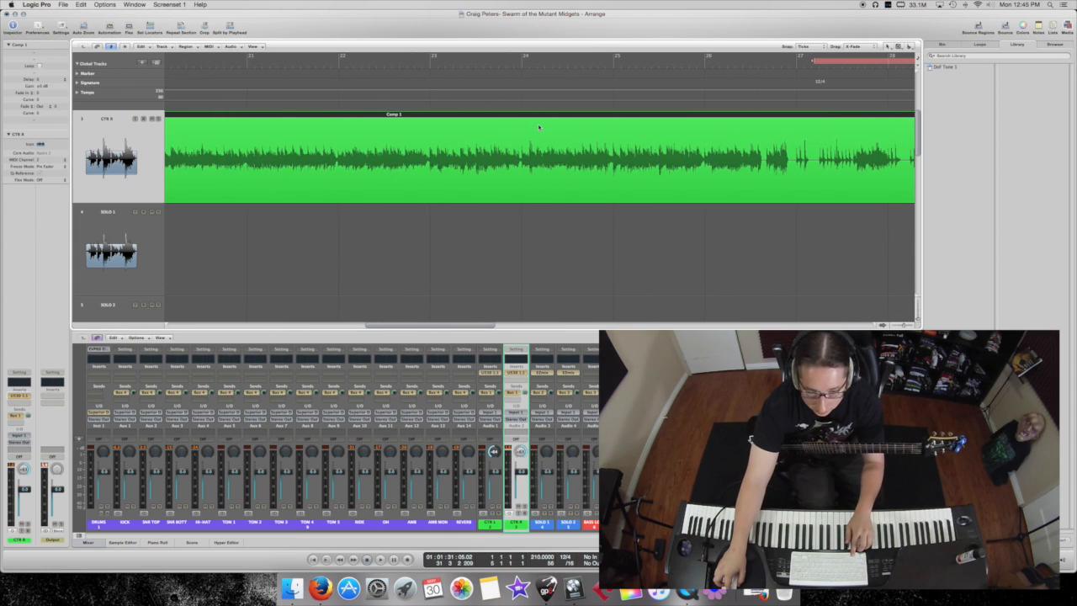
pyautogui.hotkey('ctrl', 'Left')
pyautogui.hotkey('ctrl', 'Left')
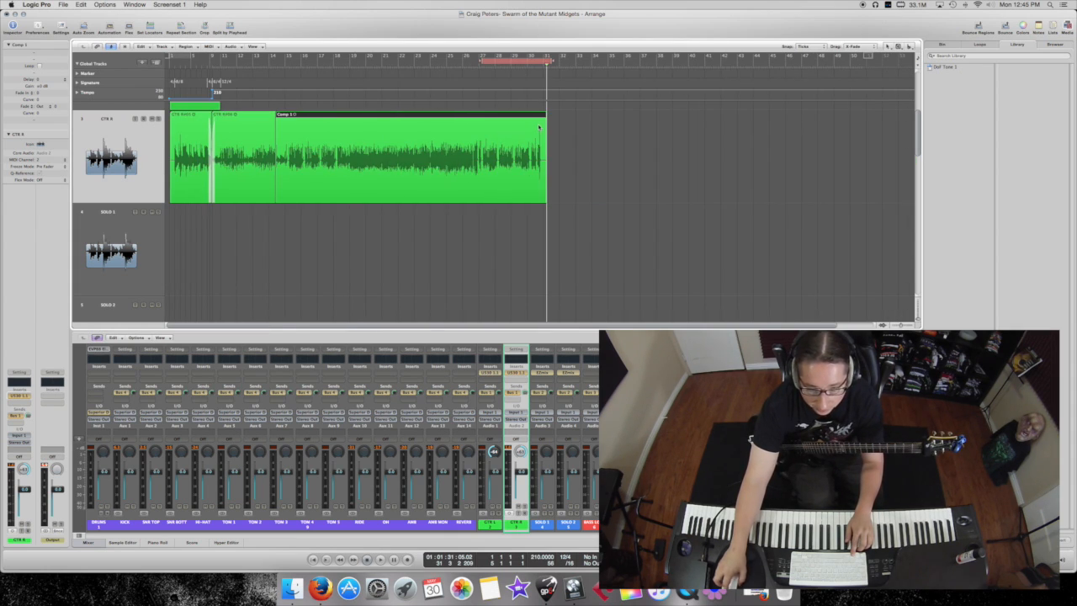
pyautogui.scroll(2, 368, 91)
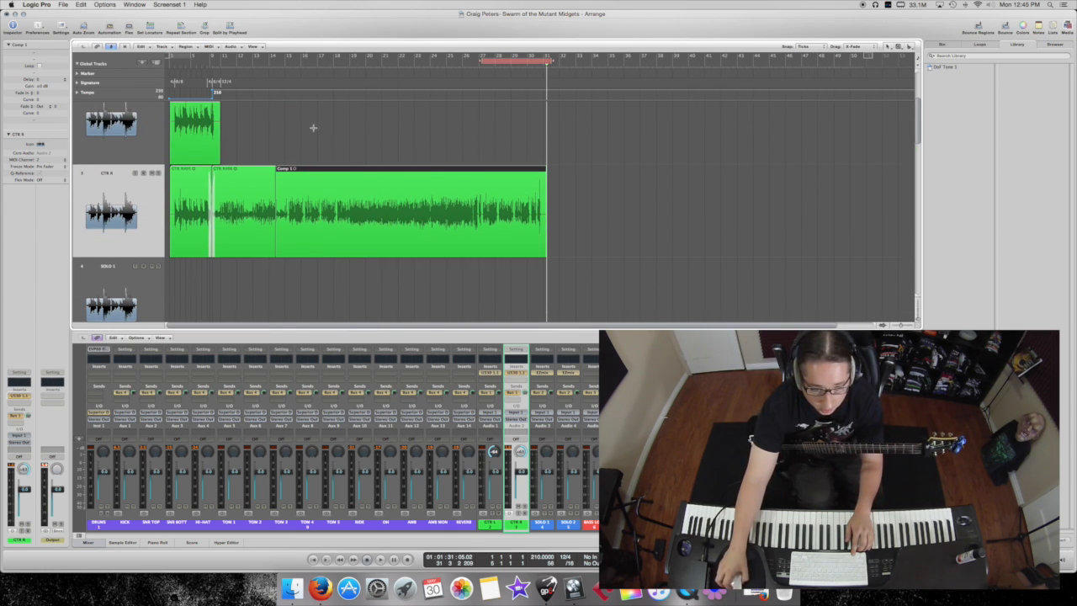
# Step: Extend the start of the Comp 1 region on GTR R to just before 14.6.4, widening its crossfade with the preceding region
pyautogui.hotkey('ctrl', 'Down')
pyautogui.hotkey('ctrl', 'Right')
pyautogui.hotkey('ctrl', 'Right')
pyautogui.hotkey('ctrl', 'Right')
pyautogui.hotkey('ctrl', 'Right')
pyautogui.hscroll(-5, 288, 146)
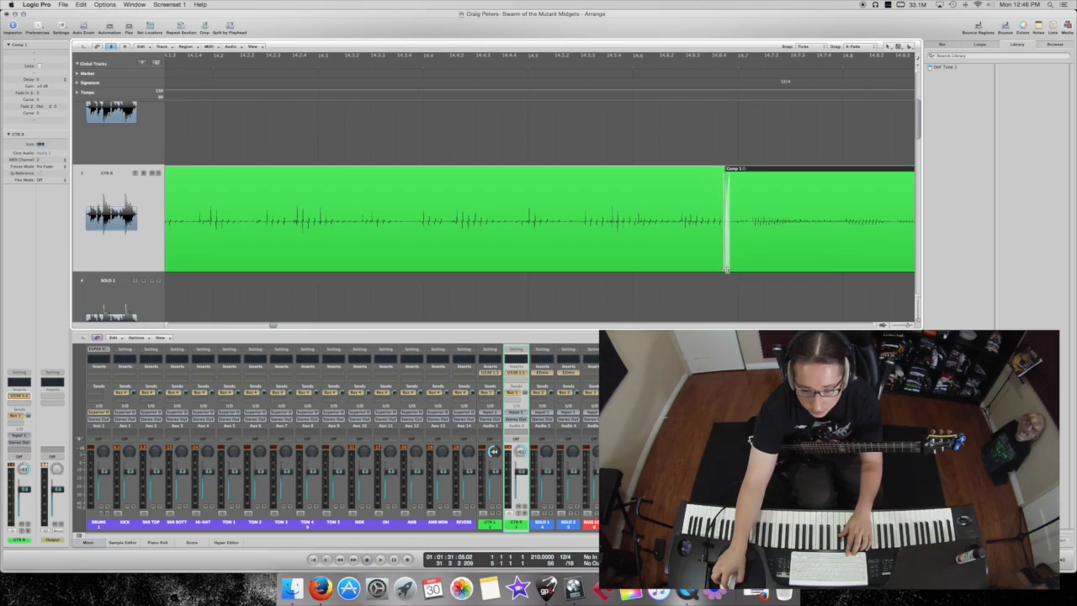
pyautogui.moveTo(727, 270); pyautogui.dragTo(702, 273)
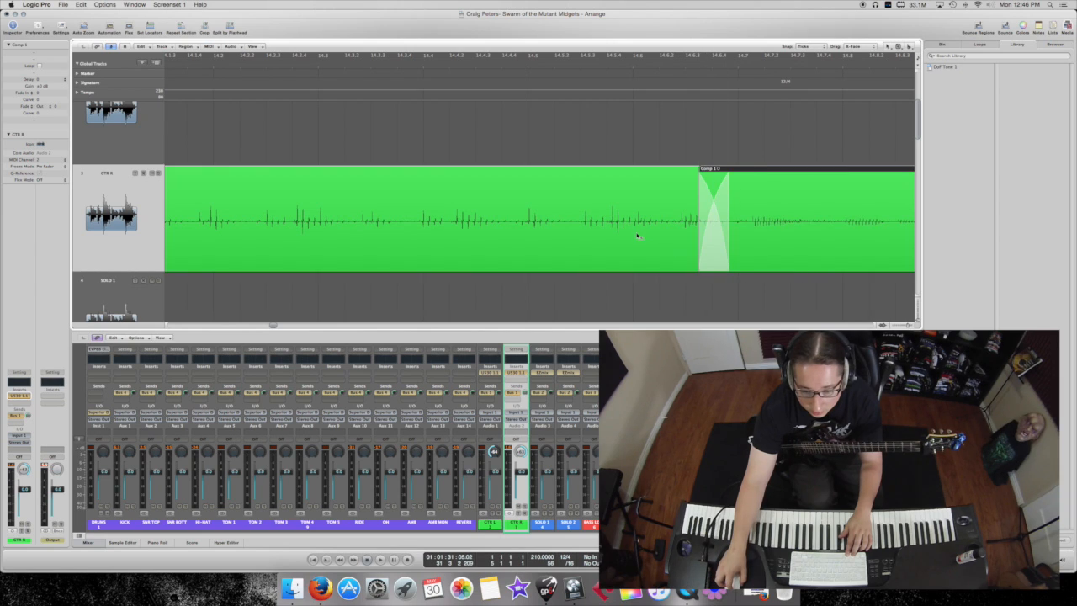
# Step: Trim the empty end of the GTR L region back to just after its last notes past bar 10
pyautogui.scroll(-10, 638, 236)
pyautogui.hscroll(-5, 637, 234)
pyautogui.hscroll(-2, 626, 223)
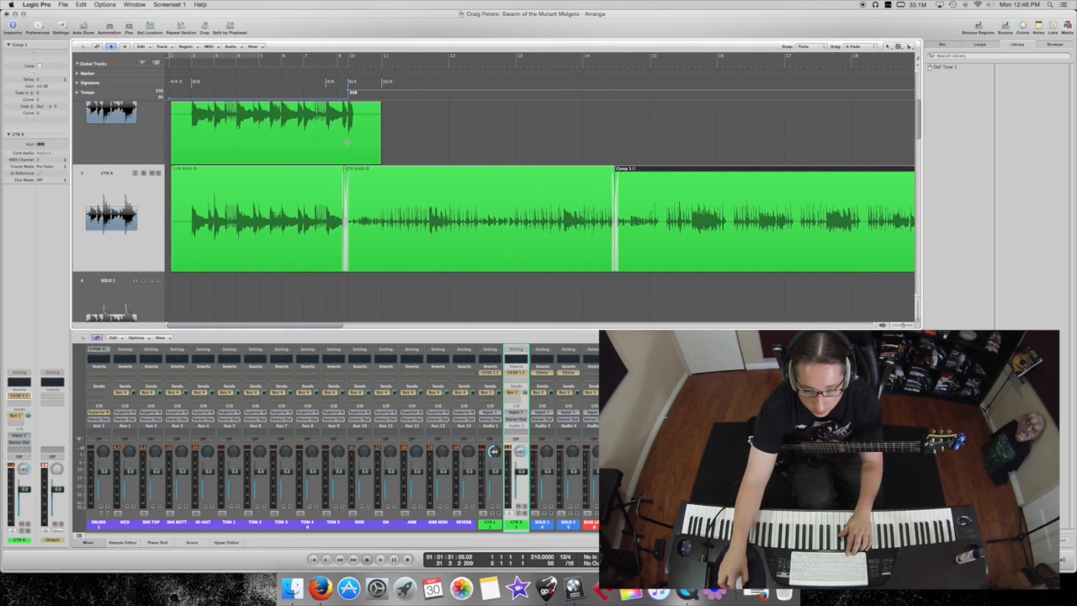
pyautogui.moveTo(379, 159); pyautogui.dragTo(356, 159)
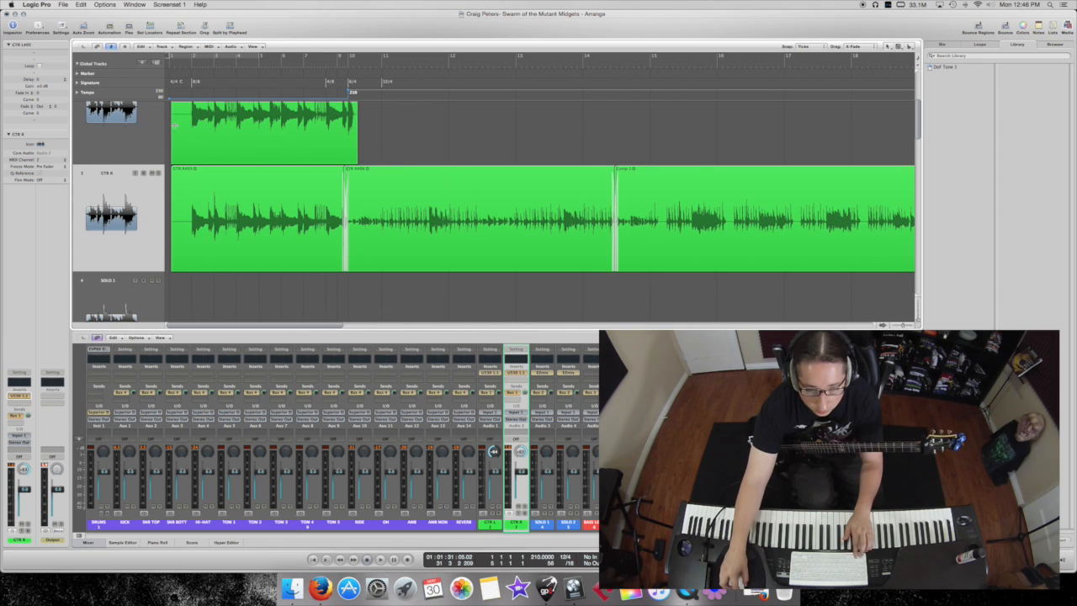
# Step: Trim the starts of the first GTR L and GTR R regions to just before the opening note at bar 2 and add short fade-ins
pyautogui.scroll(3, 198, 268)
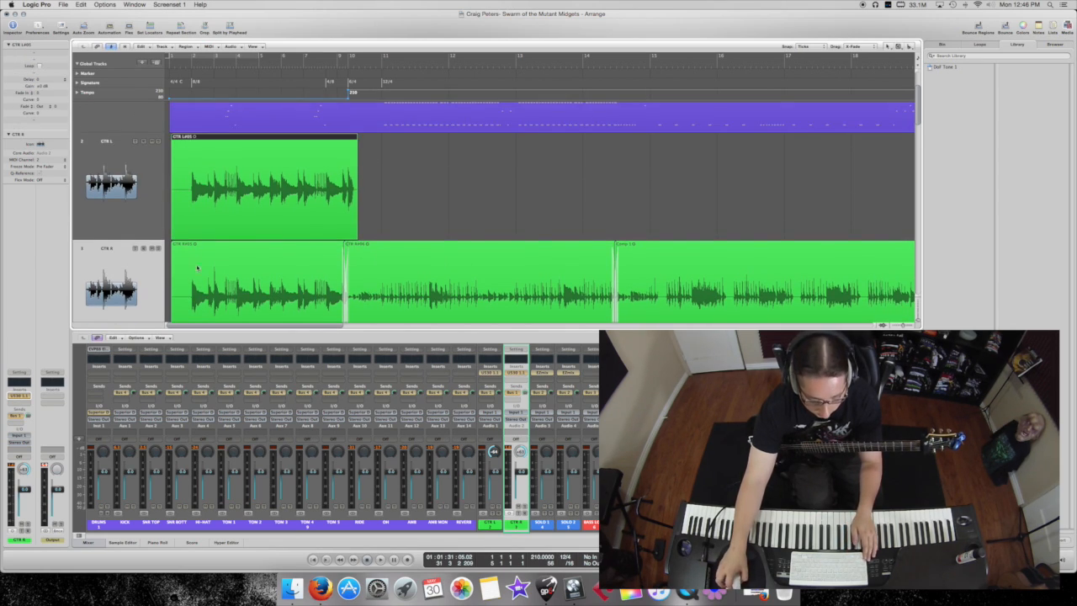
pyautogui.moveTo(173, 235); pyautogui.dragTo(187, 237)
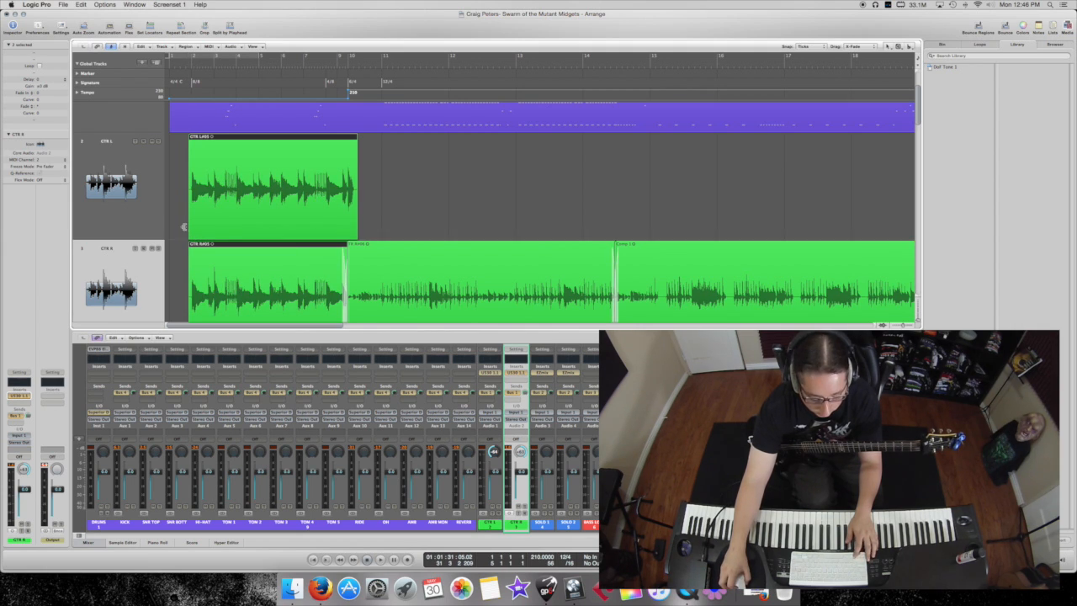
pyautogui.press('super+Right')
pyautogui.press('super+Right')
pyautogui.press('super+Right')
pyautogui.press('super+Right')
pyautogui.press('super+Right')
pyautogui.press('super+Right')
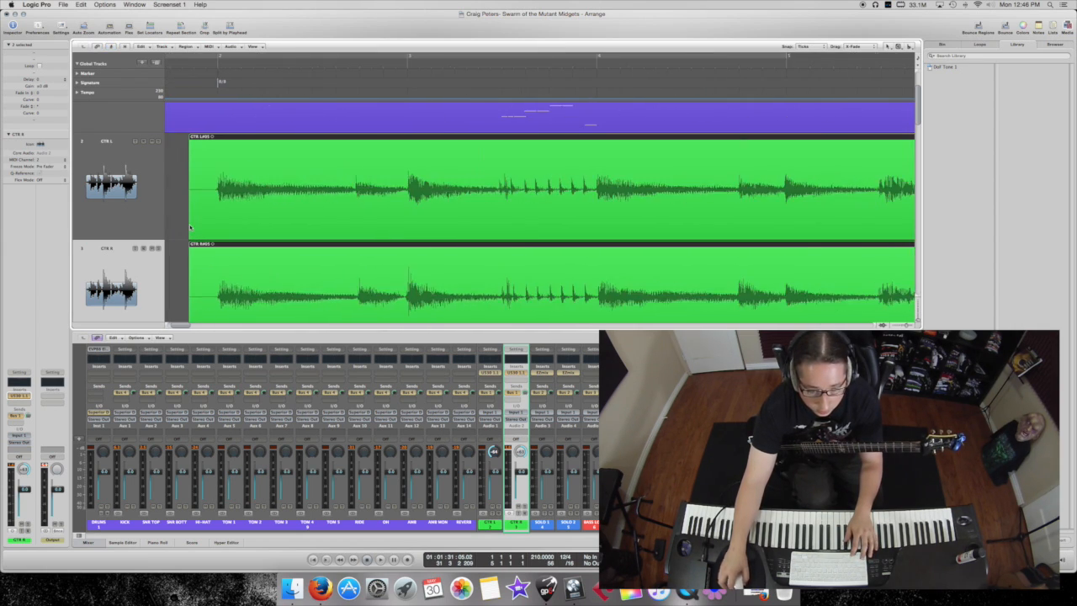
pyautogui.moveTo(188, 232); pyautogui.dragTo(203, 233)
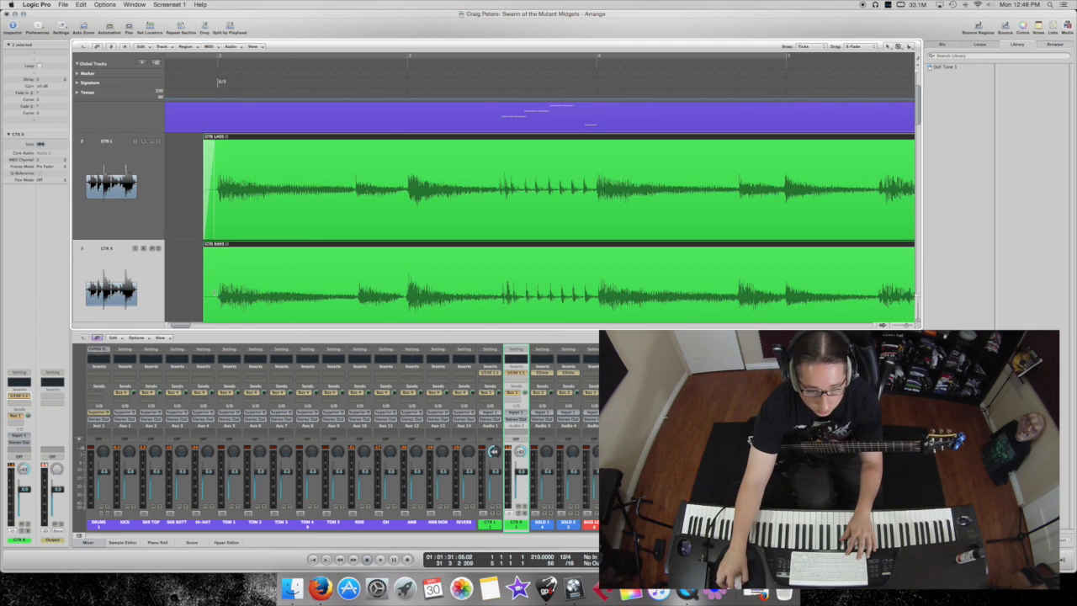
pyautogui.moveTo(192, 291); pyautogui.dragTo(191, 292)
pyautogui.hscroll(14, 430, 252)
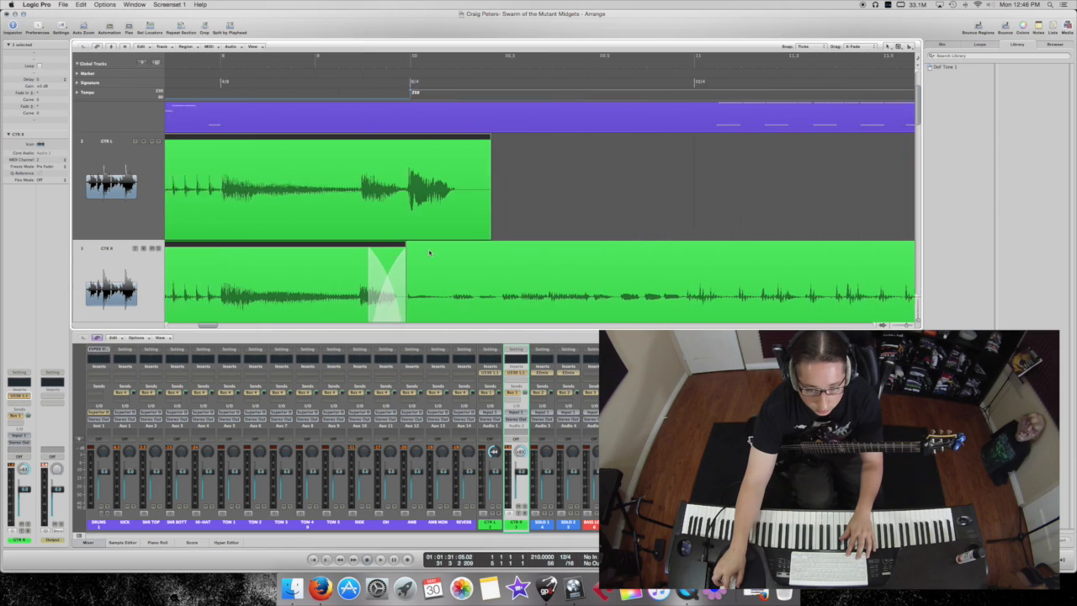
pyautogui.moveTo(459, 235); pyautogui.dragTo(436, 234)
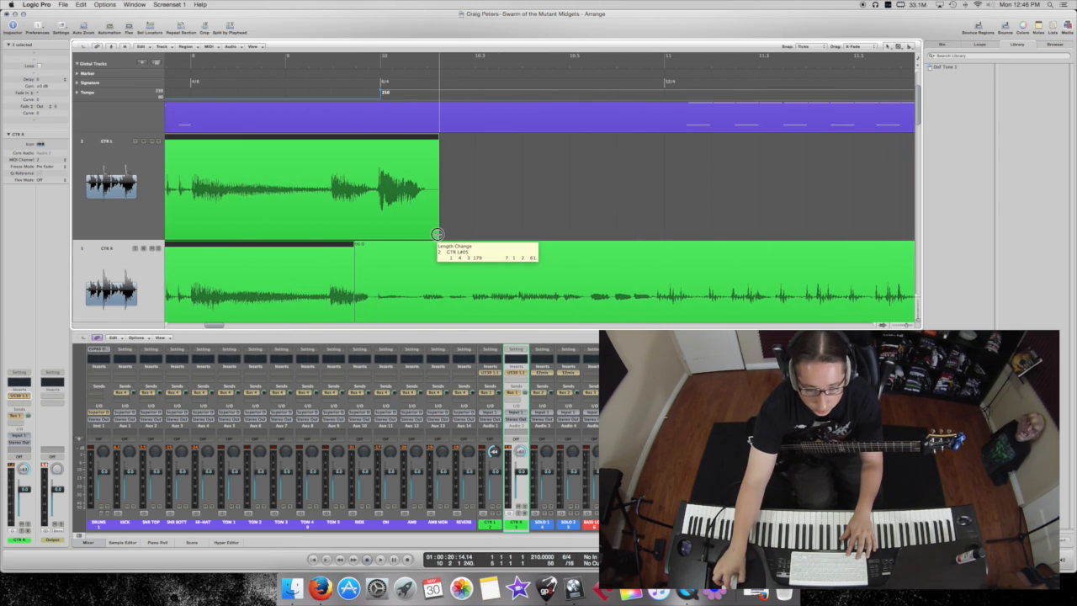
pyautogui.press('super+z')
# Step: Trim the GTR L region's end to just past its last note, and move the second GTR R region's start later to shorten the crossfade before bar 10
pyautogui.keyDown('super'); pyautogui.click(493, 203); pyautogui.keyUp('super')
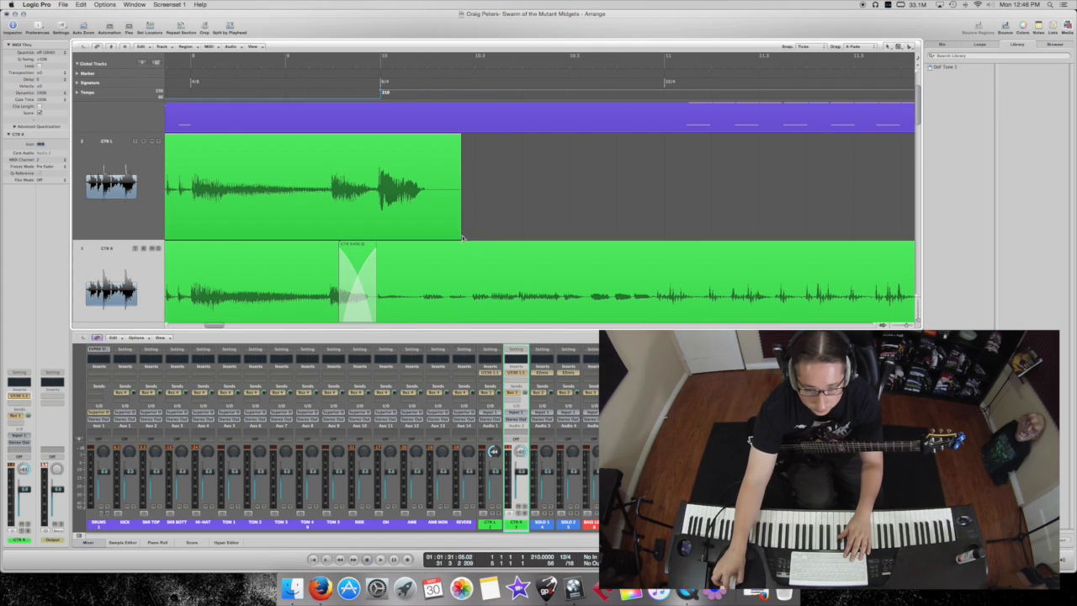
pyautogui.moveTo(460, 234); pyautogui.dragTo(431, 236)
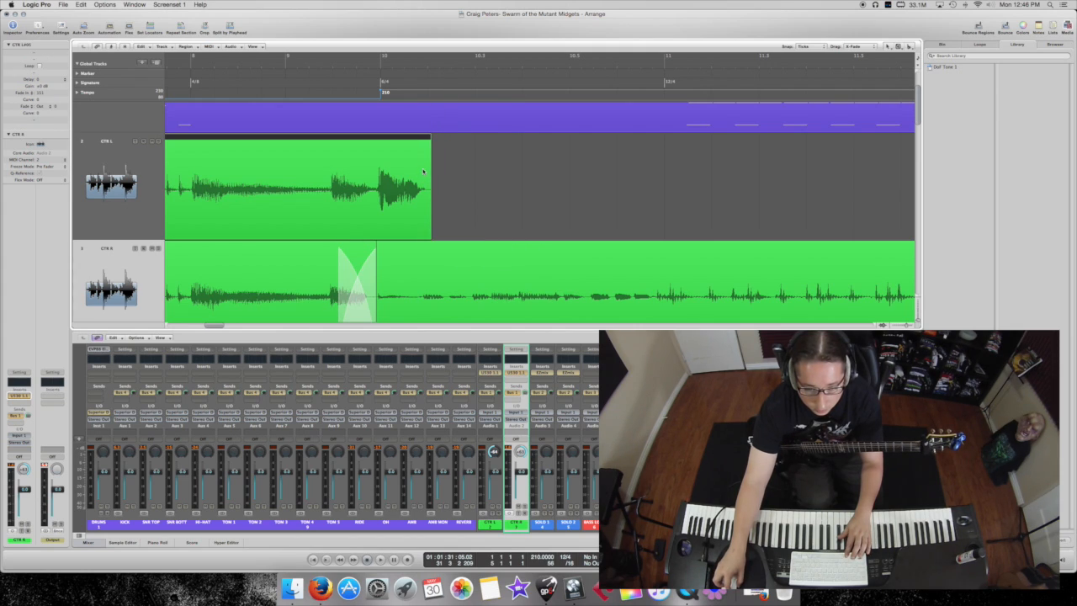
pyautogui.scroll(-3, 312, 264)
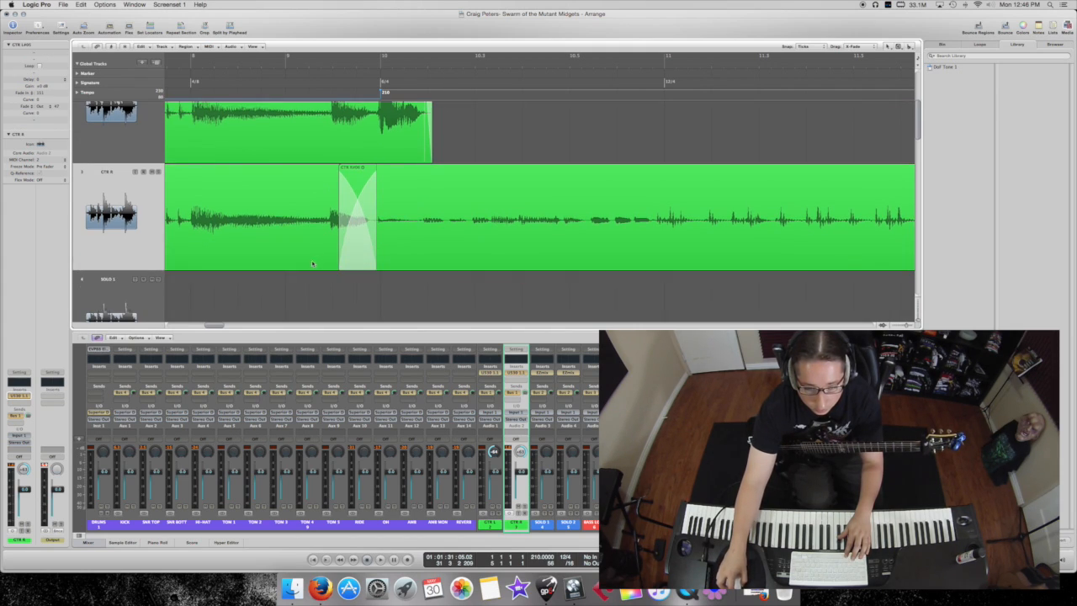
pyautogui.moveTo(338, 270); pyautogui.dragTo(370, 267)
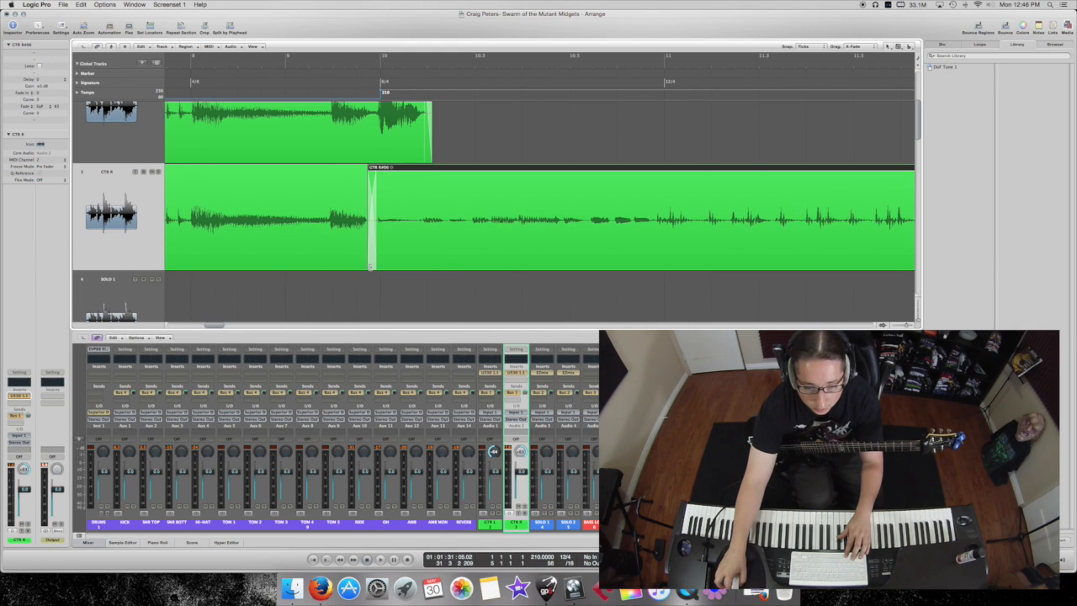
# Step: Set the autopunch range to start just before bar 11 and run to about bar 31
pyautogui.hscroll(-3, 370, 267)
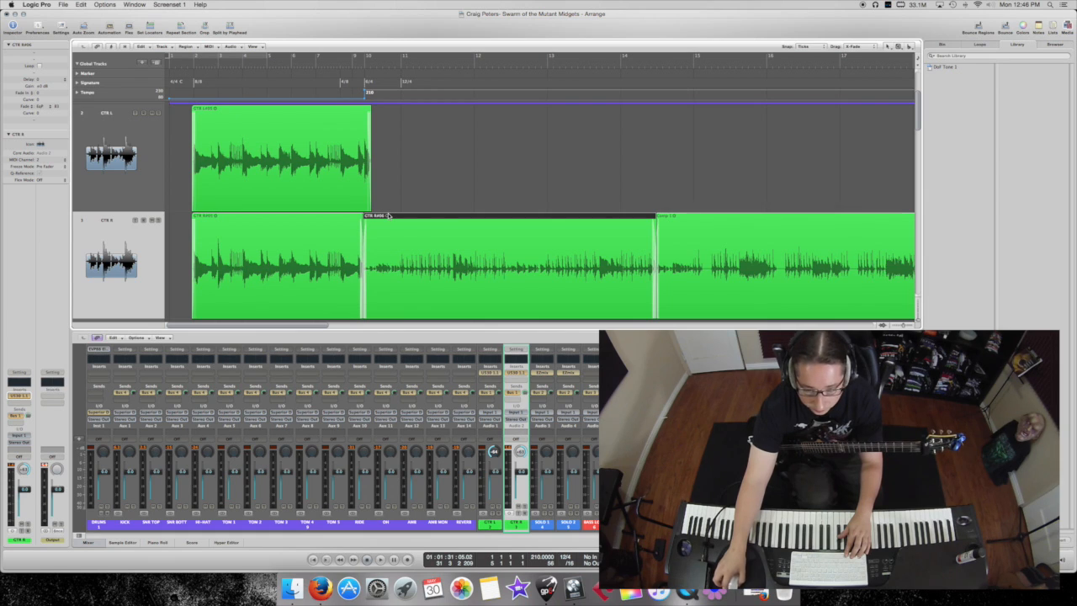
pyautogui.scroll(3, 415, 154)
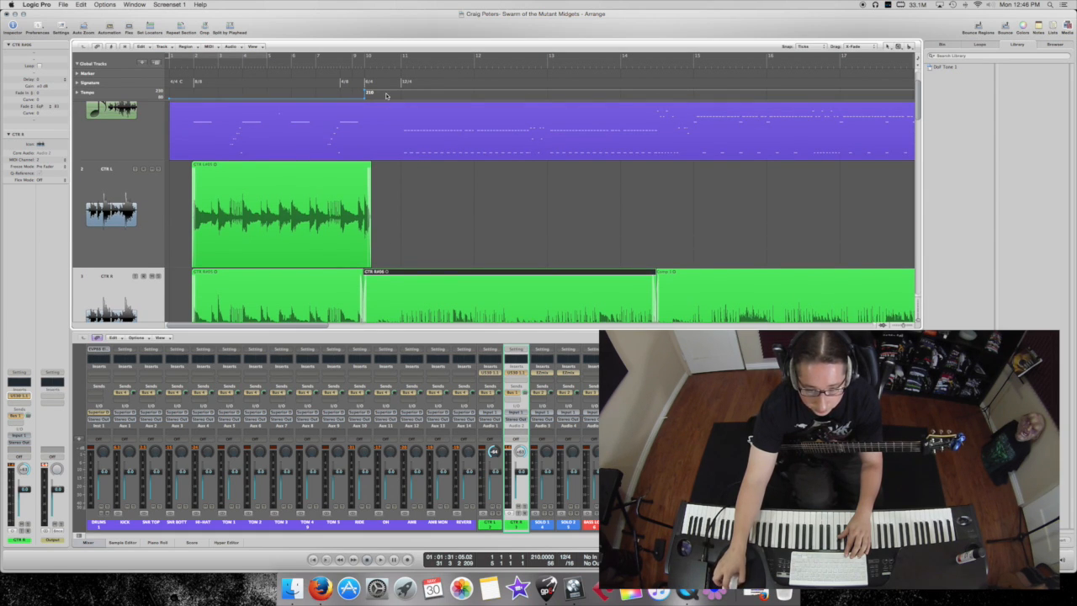
pyautogui.scroll(1, 394, 74)
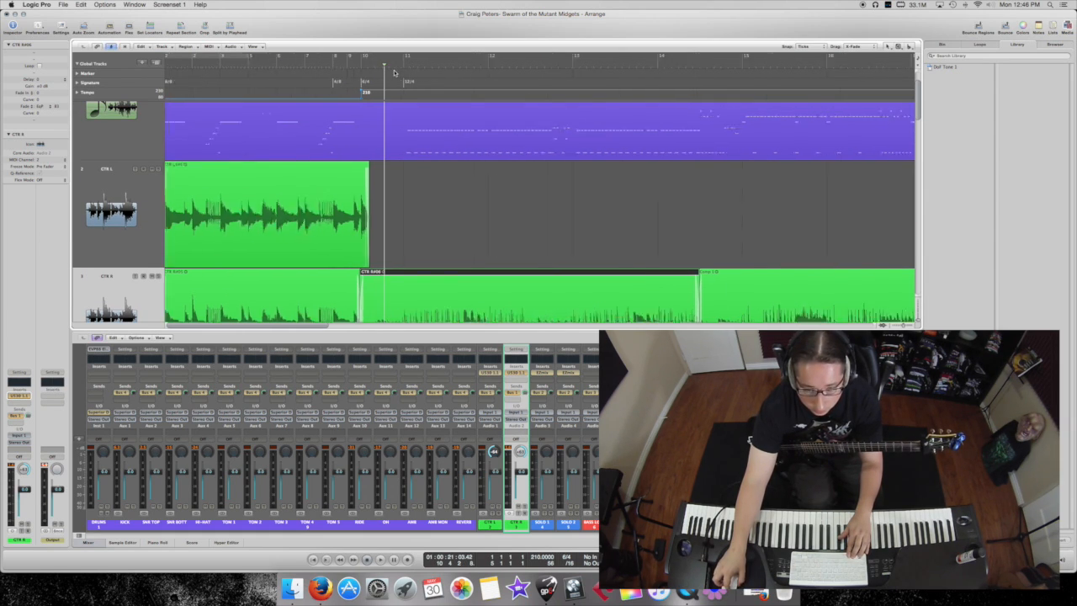
pyautogui.scroll(-10, 394, 73)
pyautogui.moveTo(482, 61); pyautogui.dragTo(221, 75)
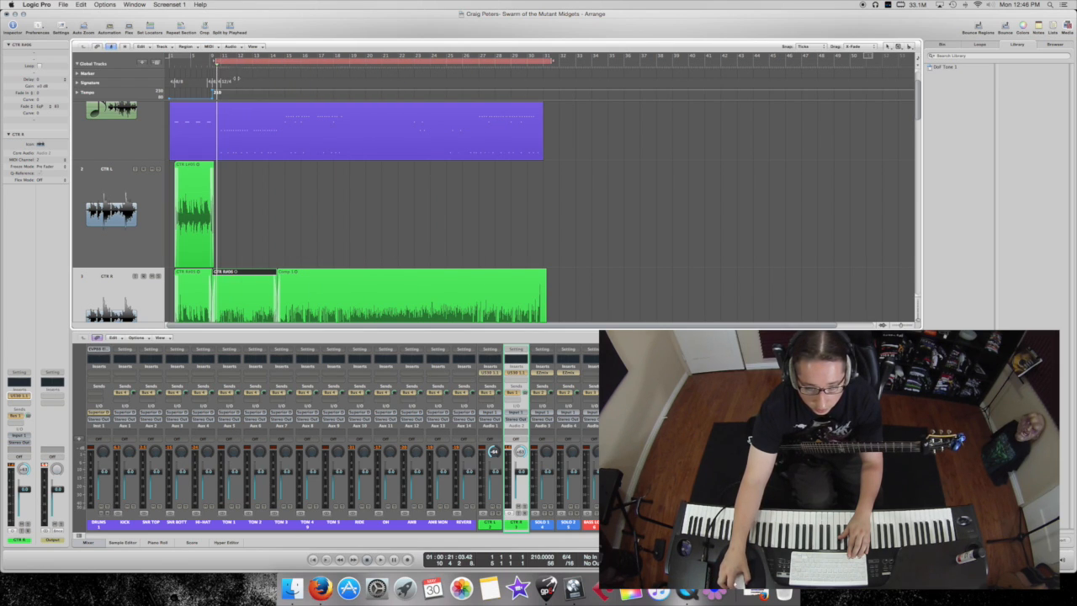
pyautogui.scroll(10, 222, 74)
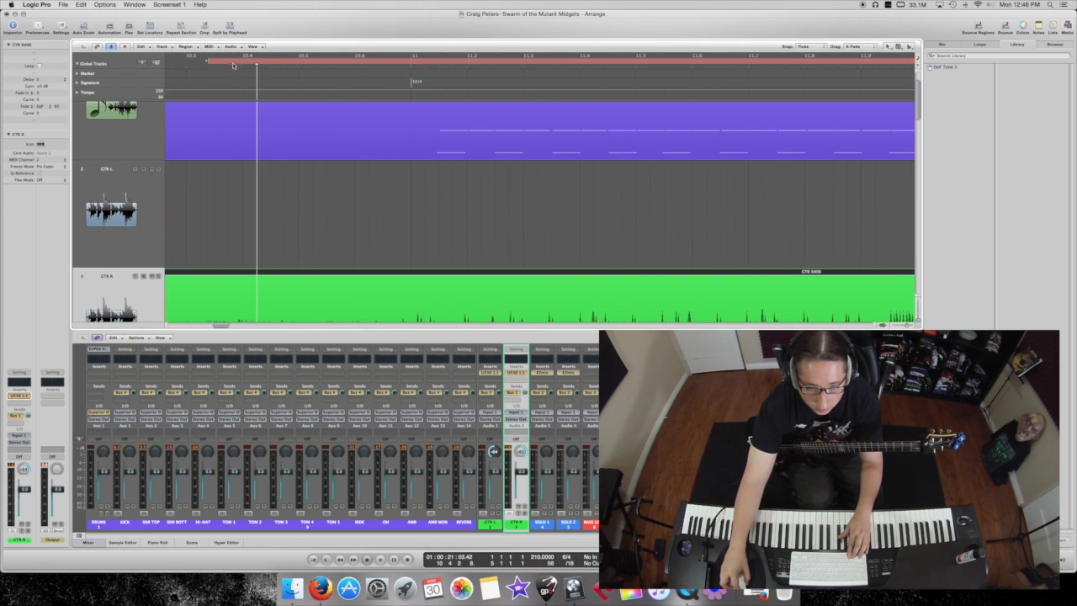
pyautogui.moveTo(208, 62); pyautogui.dragTo(371, 67)
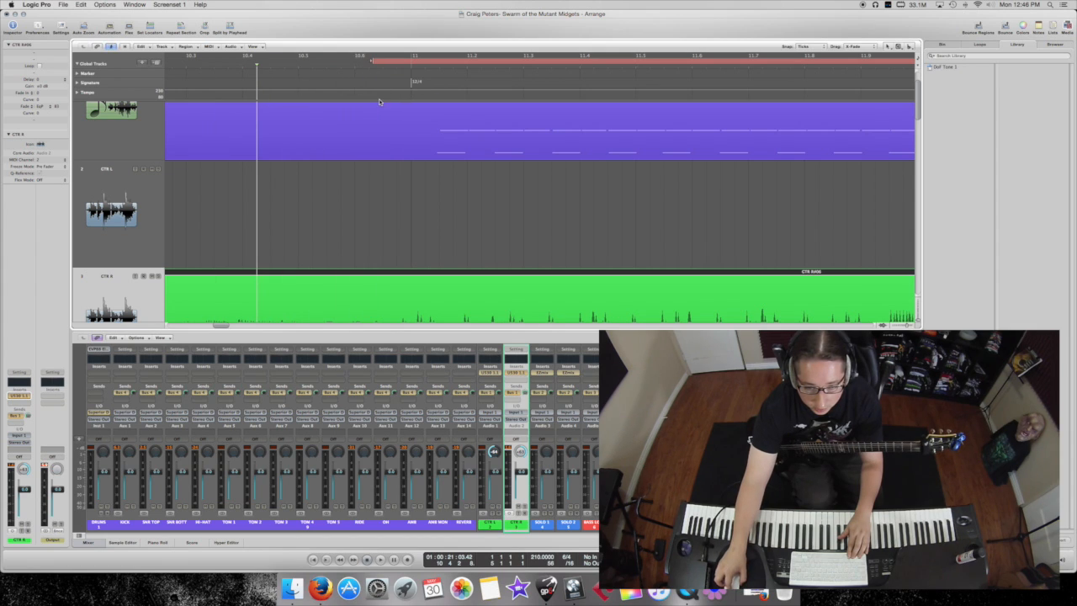
pyautogui.scroll(-5, 378, 101)
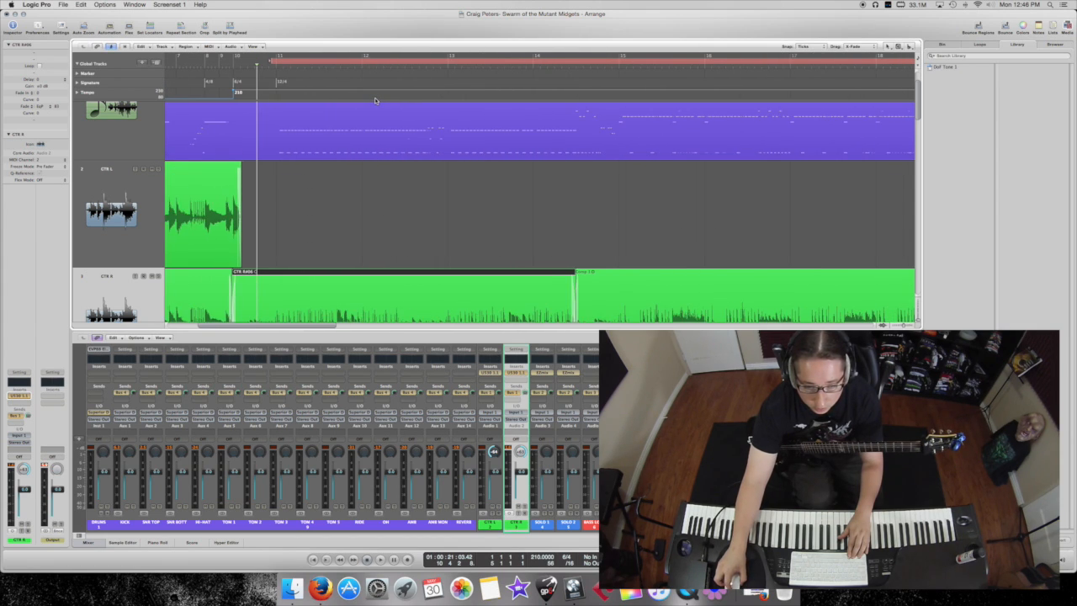
pyautogui.scroll(-3, 375, 100)
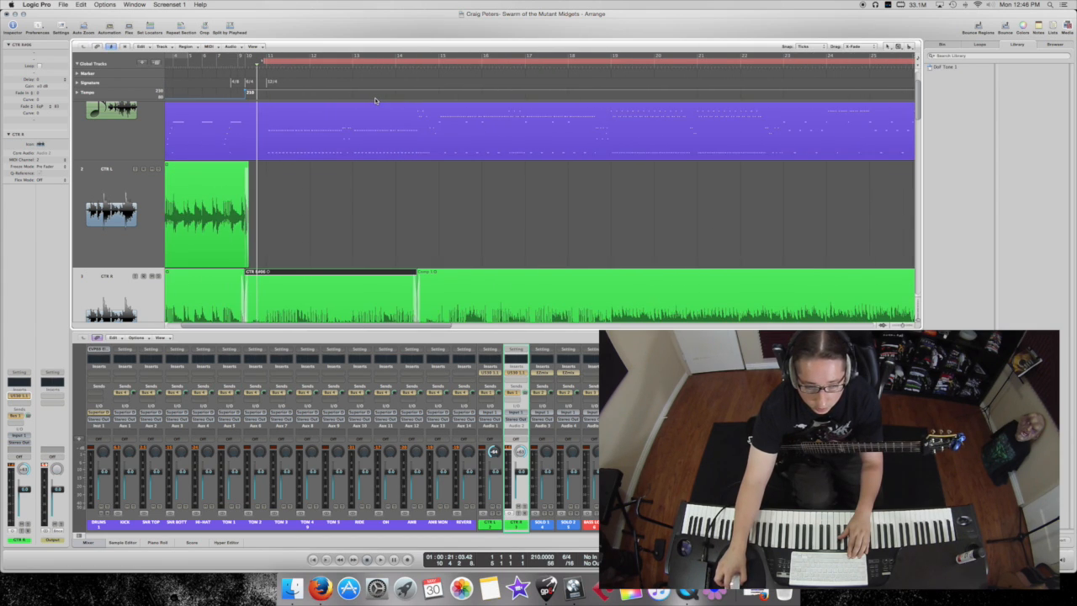
# Step: Record-enable GTR L and record the next guitar section from just before bar 11 to just past bar 15
pyautogui.click(146, 170)
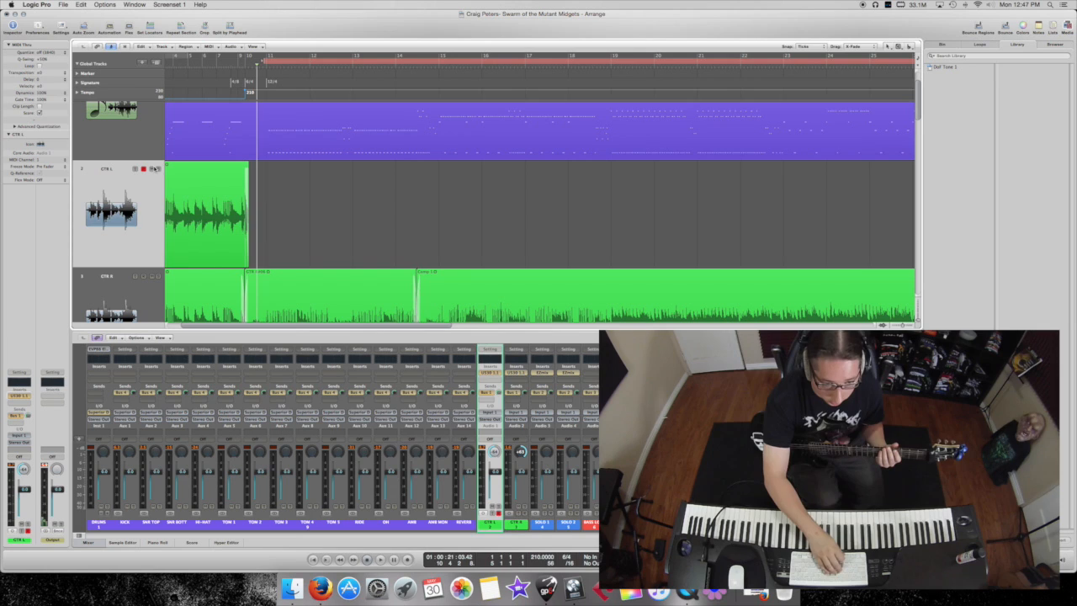
pyautogui.press('r')
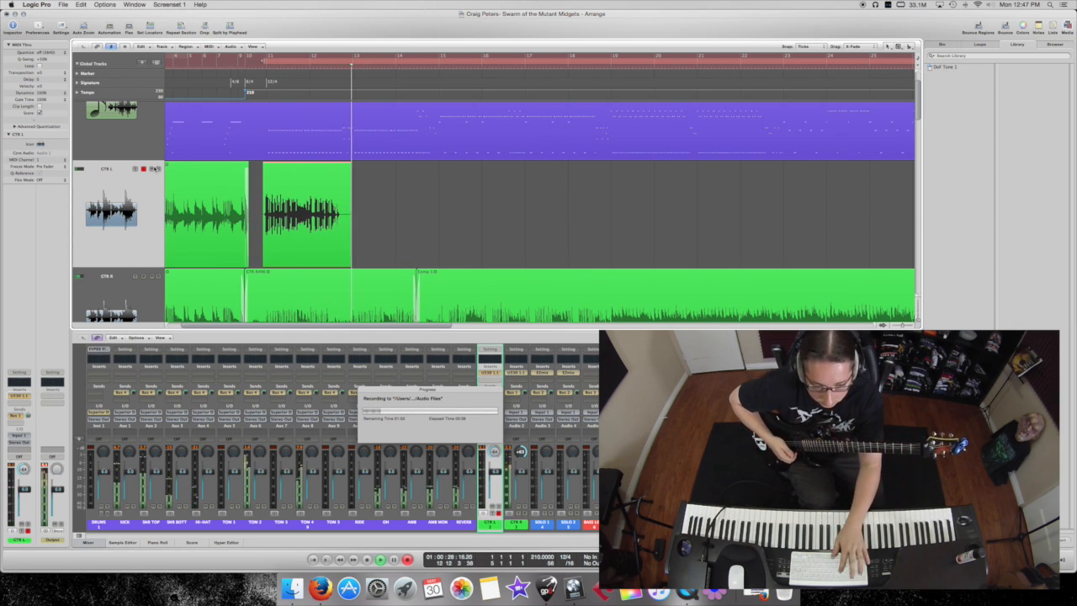
pyautogui.press('r')
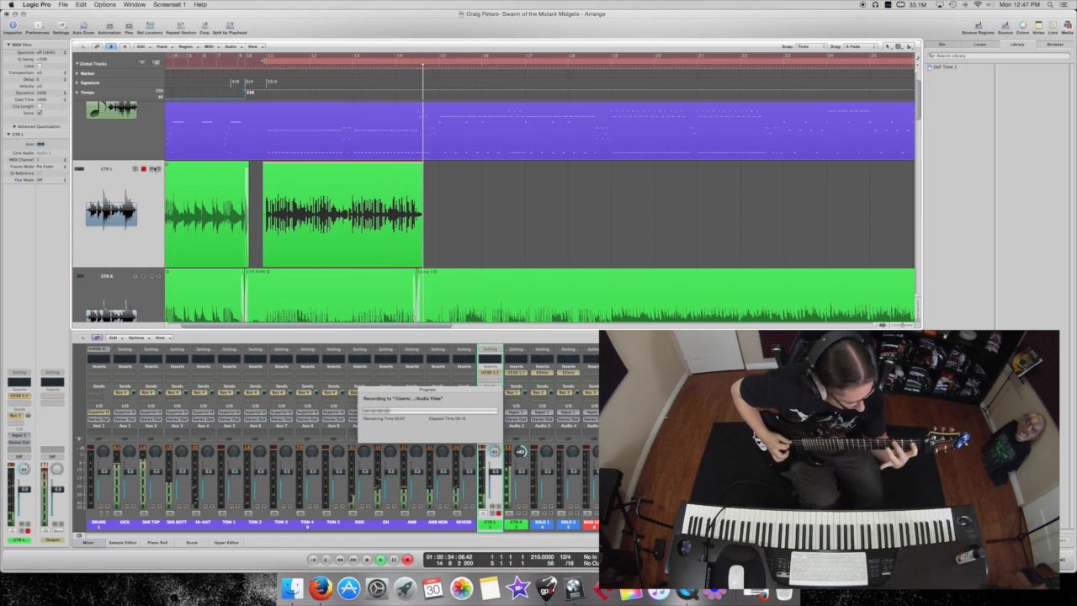
pyautogui.press('space')
pyautogui.press('super+Right')
pyautogui.press('super+Right')
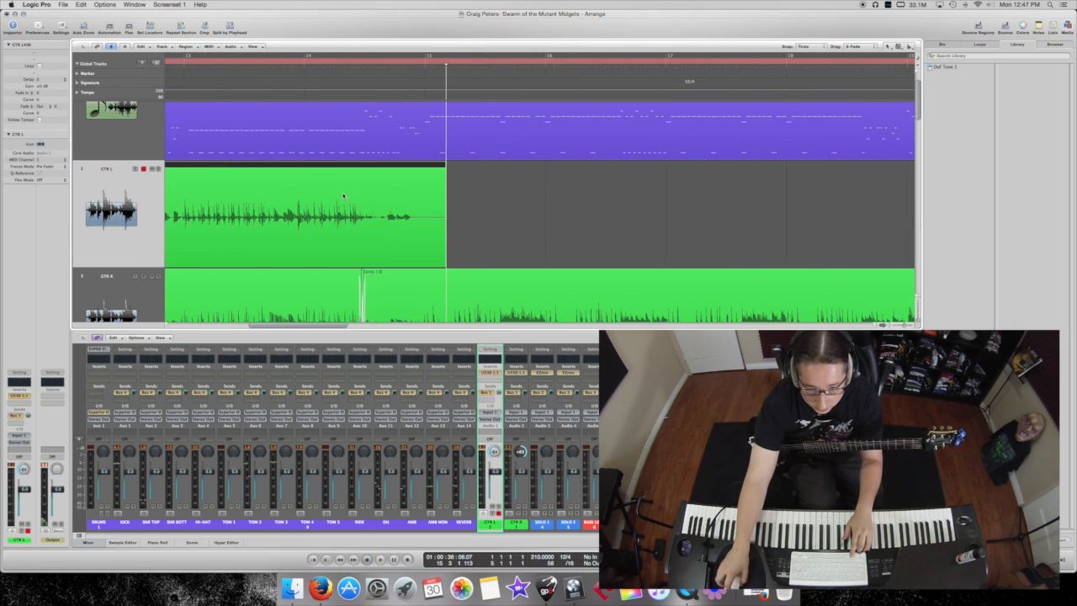
# Step: Play back the end of the new GTR L take and trim its end to line up with the GTR R crossfade between bars 14 and 15
pyautogui.press('space')
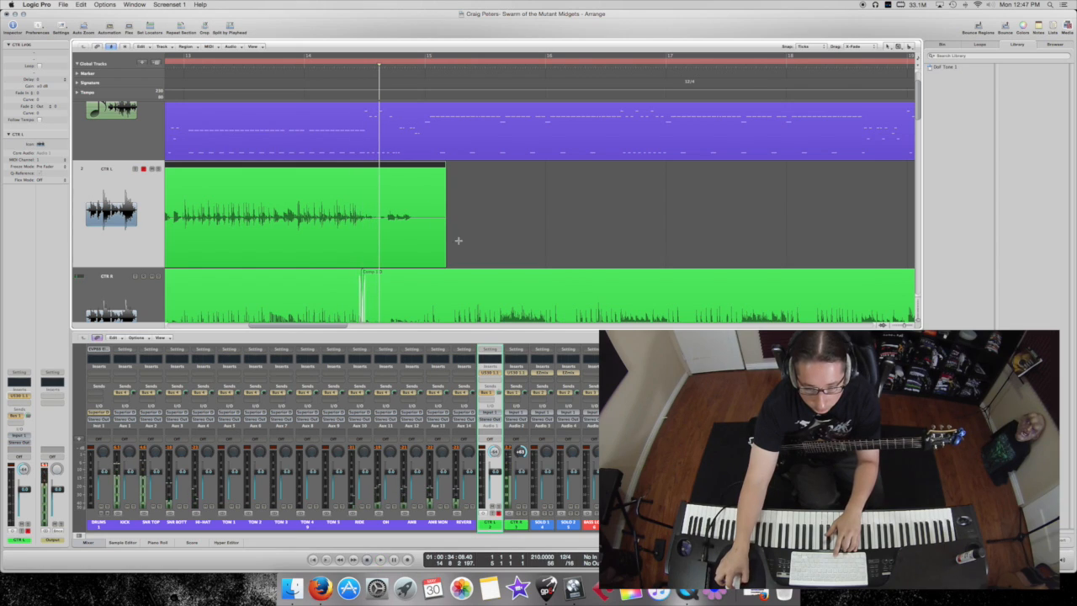
pyautogui.click(462, 184)
pyautogui.moveTo(443, 262); pyautogui.dragTo(365, 262)
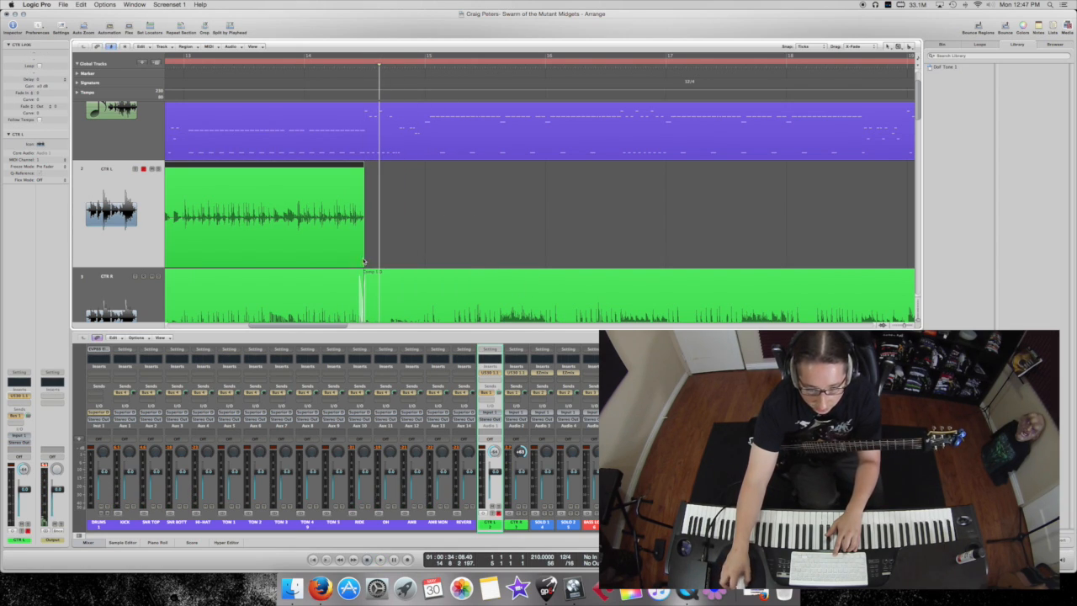
# Step: Move the punch-in point to just before 14.7 and record the remaining guitar part on GTR L
pyautogui.hscroll(-5, 296, 139)
pyautogui.moveTo(311, 61); pyautogui.dragTo(717, 72)
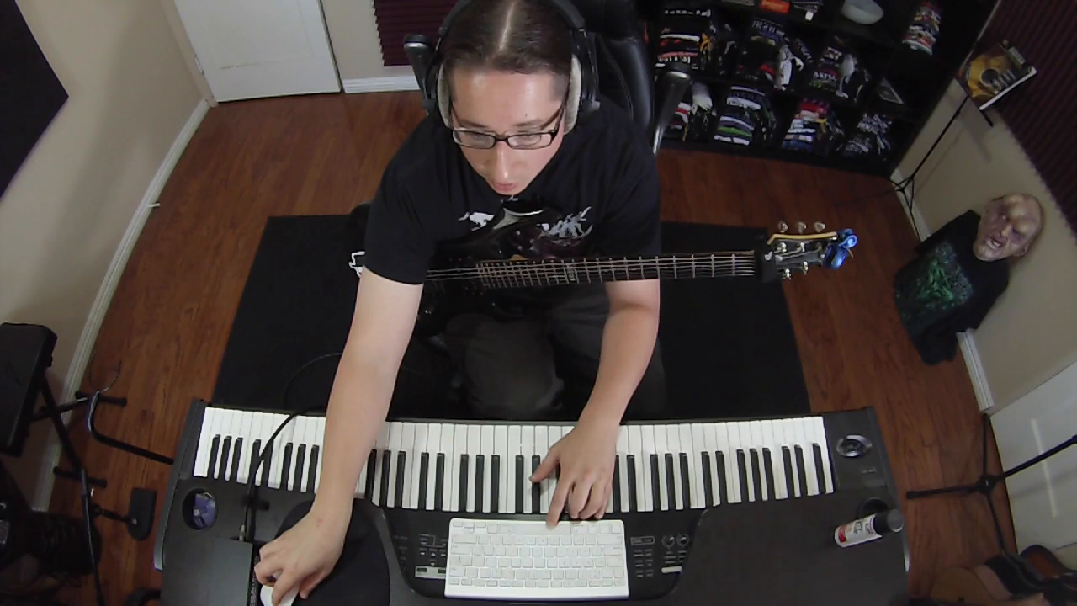
pyautogui.press('r')
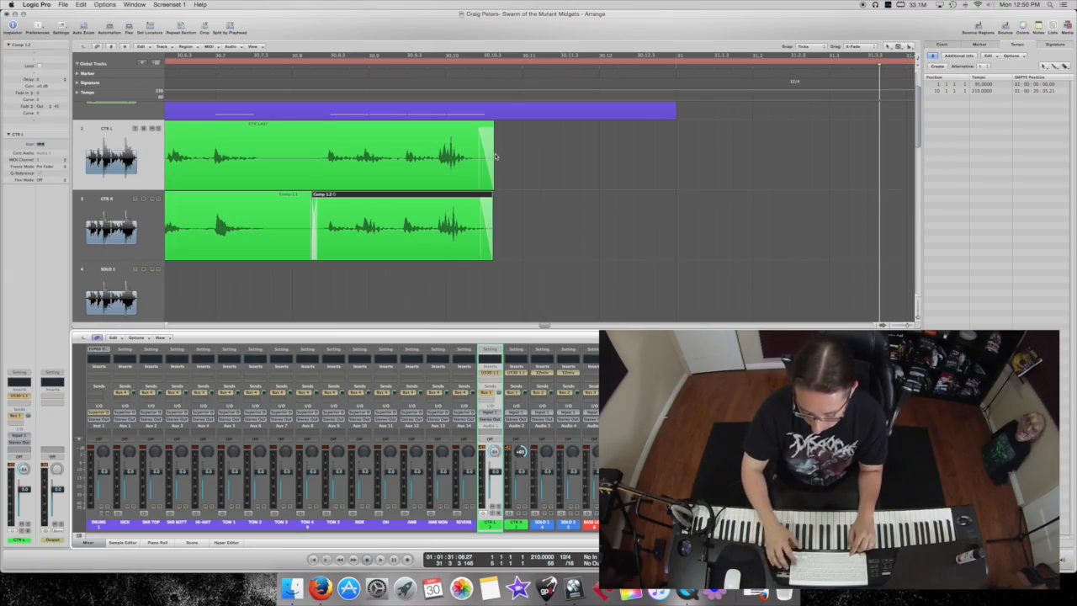
# Step: Trim the start of the second GTR L region to just before its first note ahead of bar 11
pyautogui.press('Return')
pyautogui.scroll(-10, 499, 139)
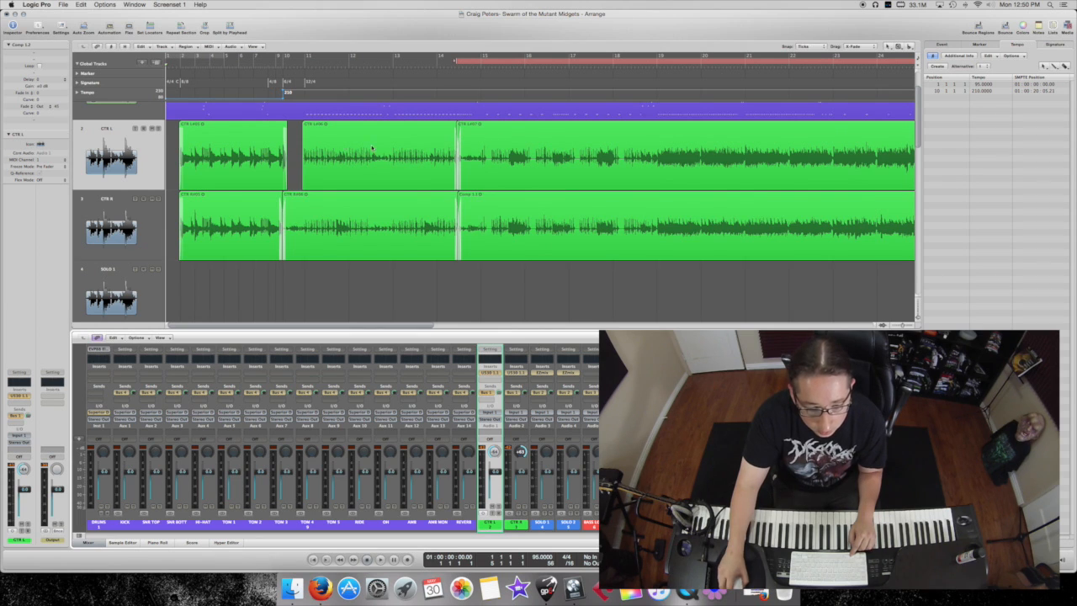
pyautogui.scroll(8, 394, 147)
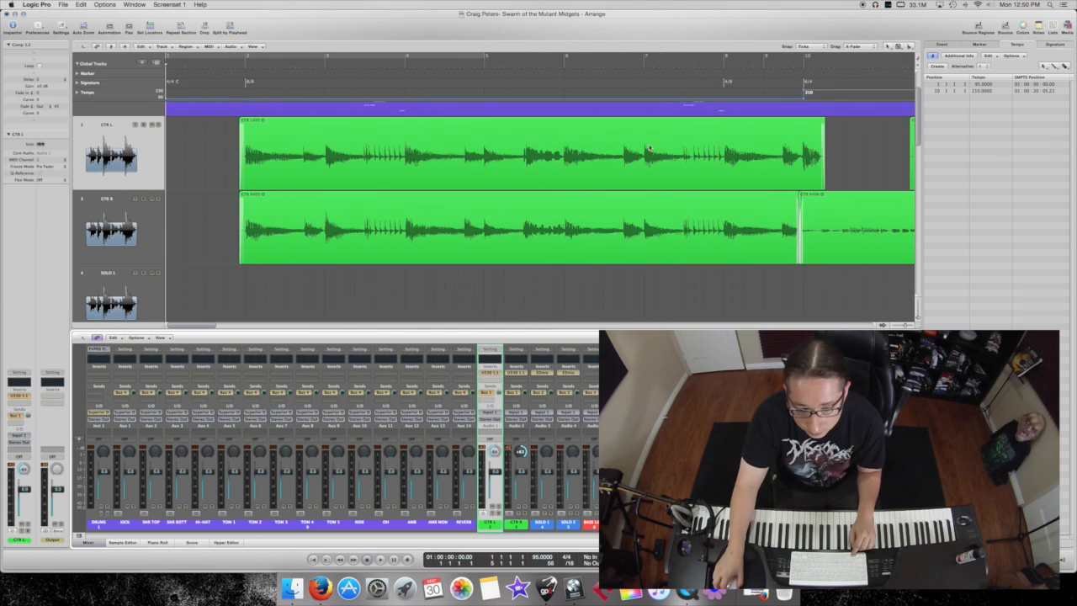
pyautogui.hscroll(5, 649, 148)
pyautogui.scroll(12, 764, 169)
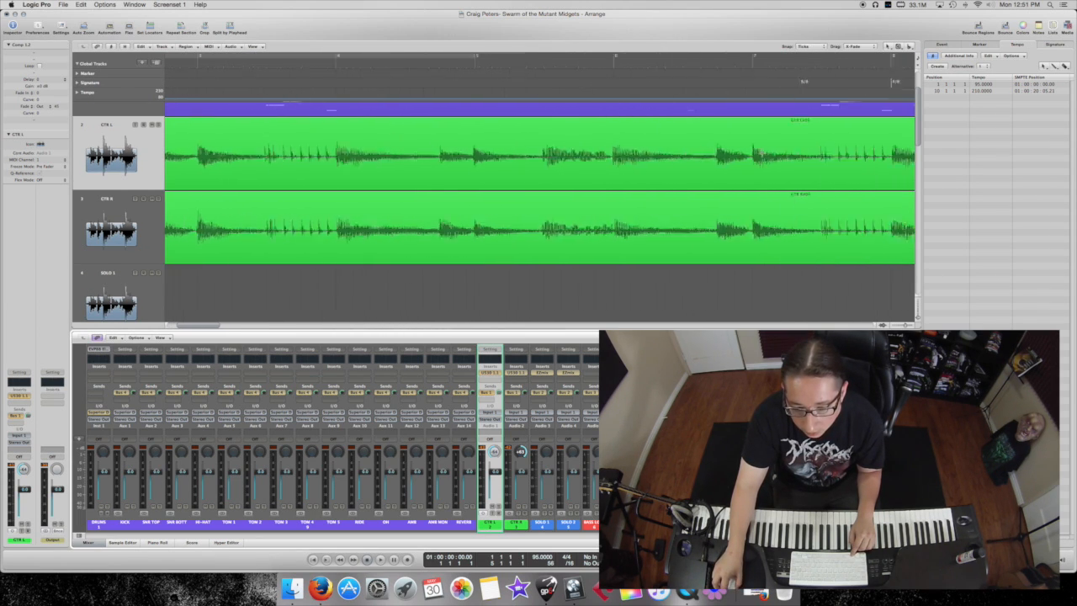
pyautogui.hscroll(20, 761, 155)
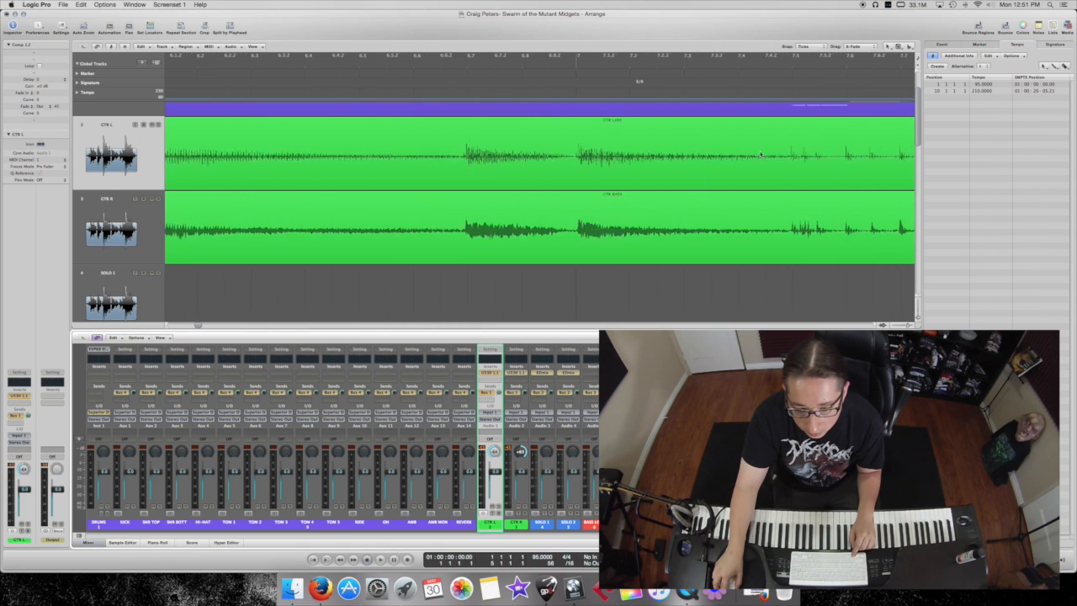
pyautogui.hscroll(15, 757, 151)
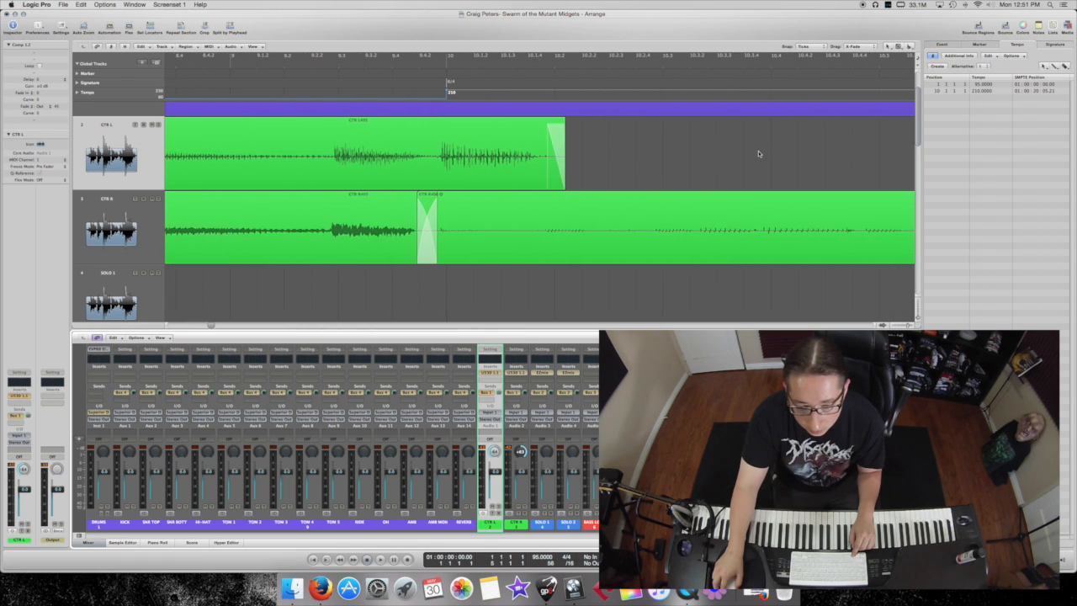
pyautogui.moveTo(688, 184); pyautogui.dragTo(739, 185)
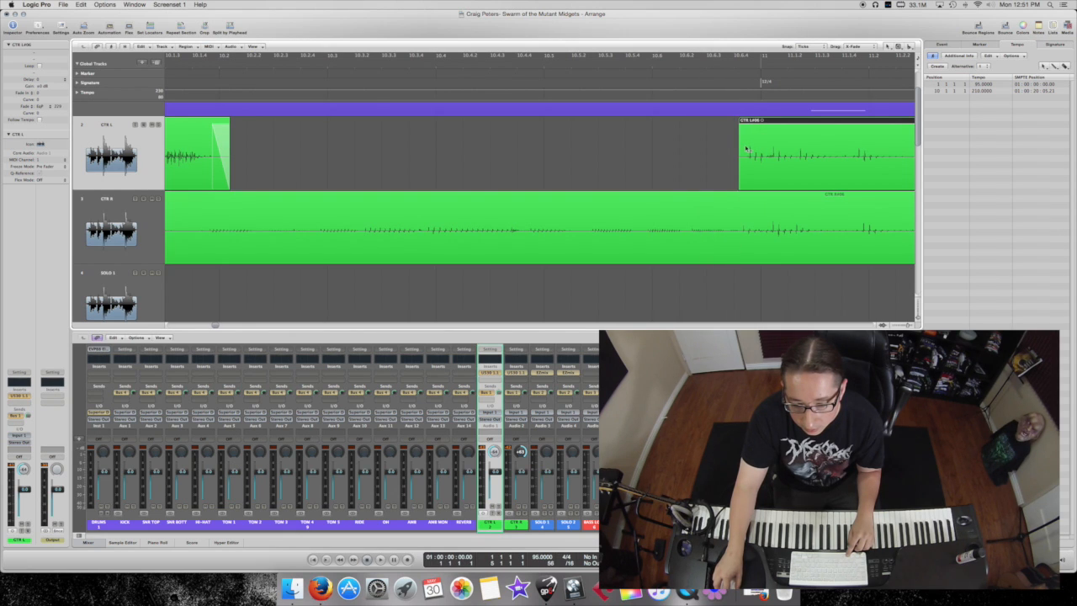
# Step: Compare the GTR L and GTR R waveforms from bar 11 to the end, and play both tracks back from the start
pyautogui.hscroll(15, 723, 151)
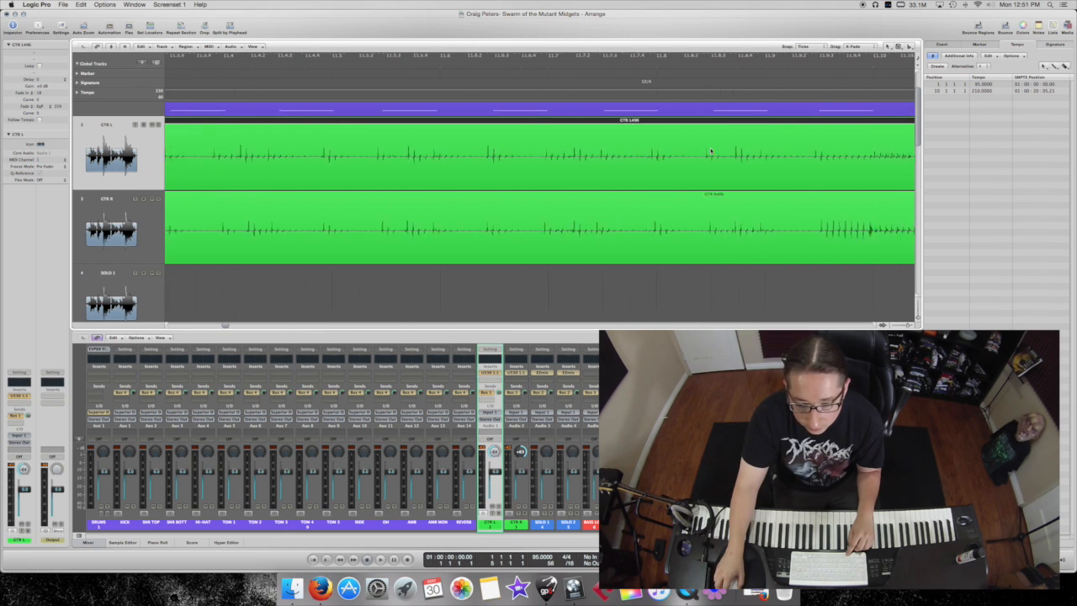
pyautogui.scroll(6, 711, 151)
pyautogui.scroll(-10, 710, 152)
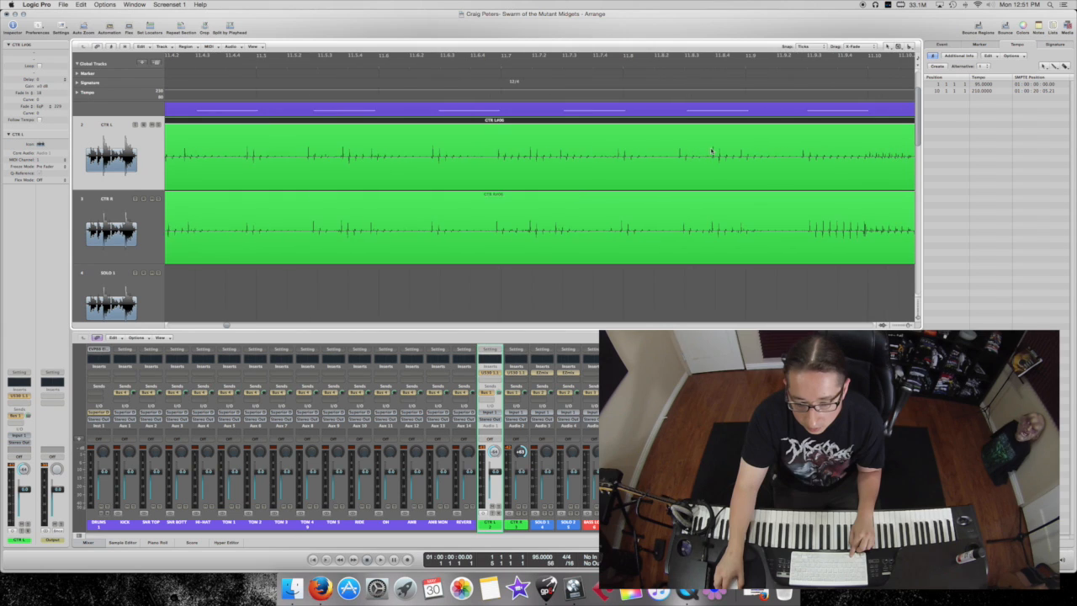
pyautogui.scroll(-6, 709, 151)
pyautogui.hscroll(12, 709, 151)
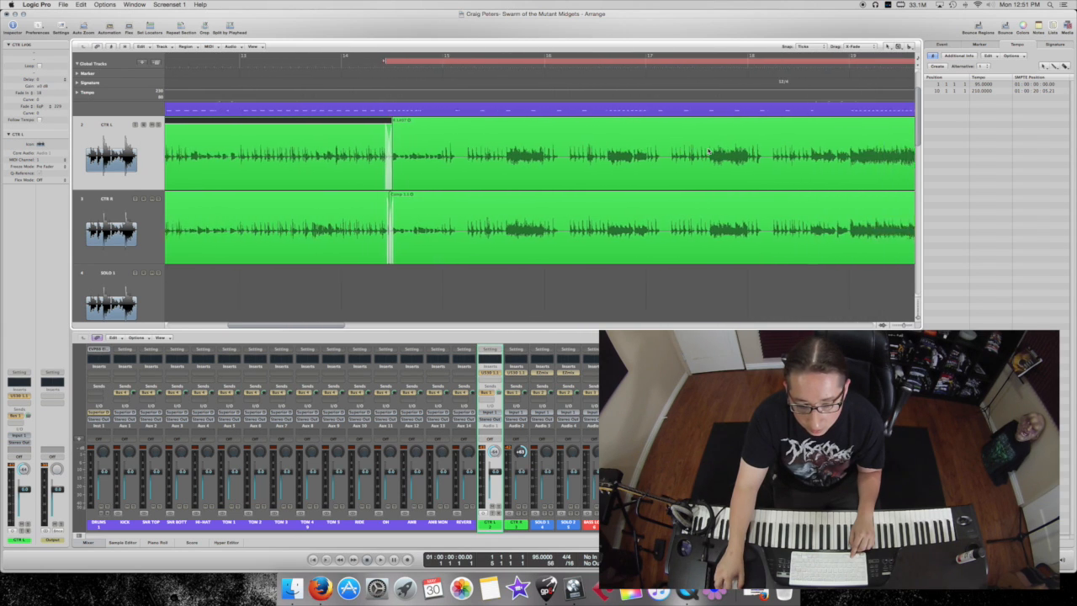
pyautogui.hscroll(15, 709, 151)
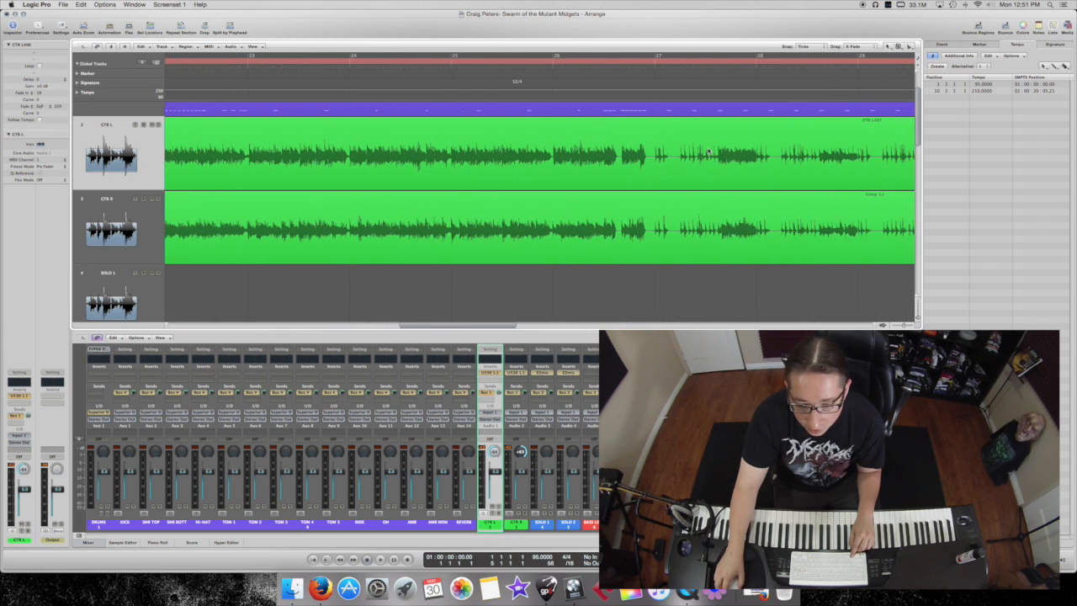
pyautogui.hscroll(4, 702, 154)
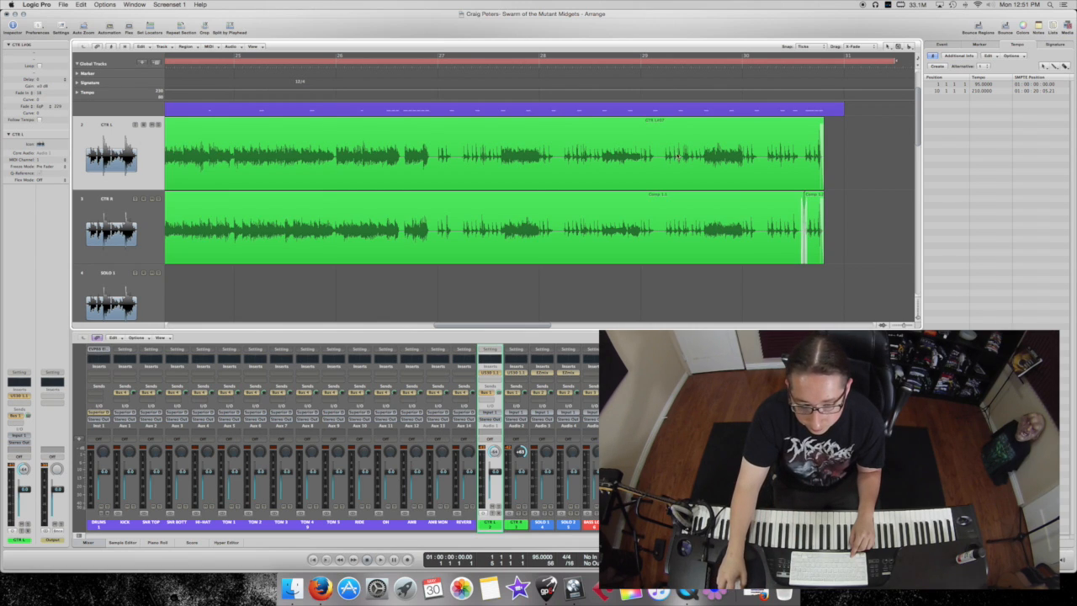
pyautogui.hscroll(-3, 678, 156)
pyautogui.hscroll(-15, 599, 156)
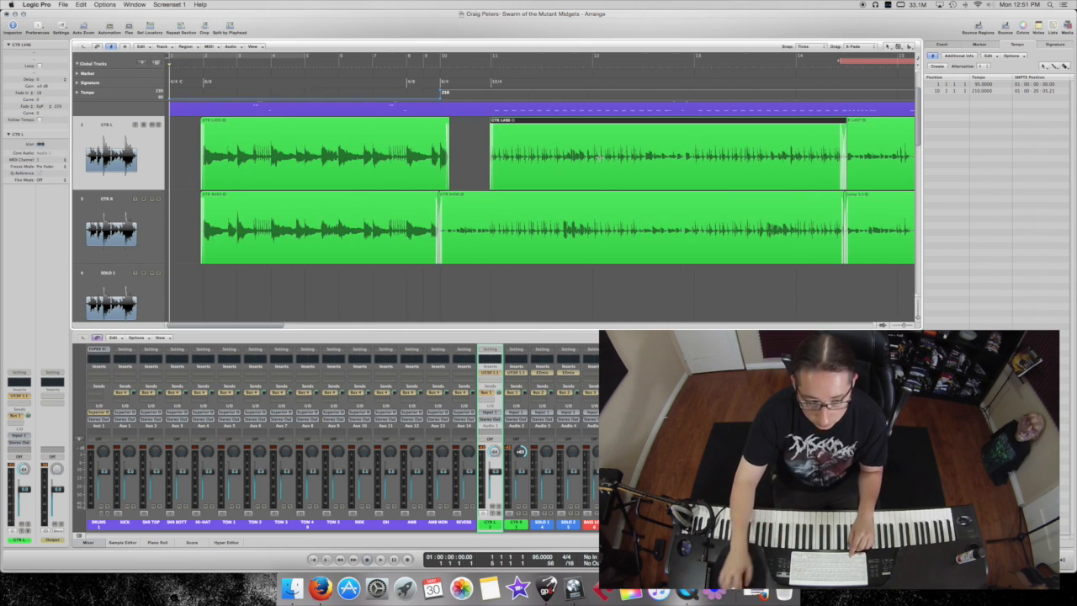
pyautogui.press('space')
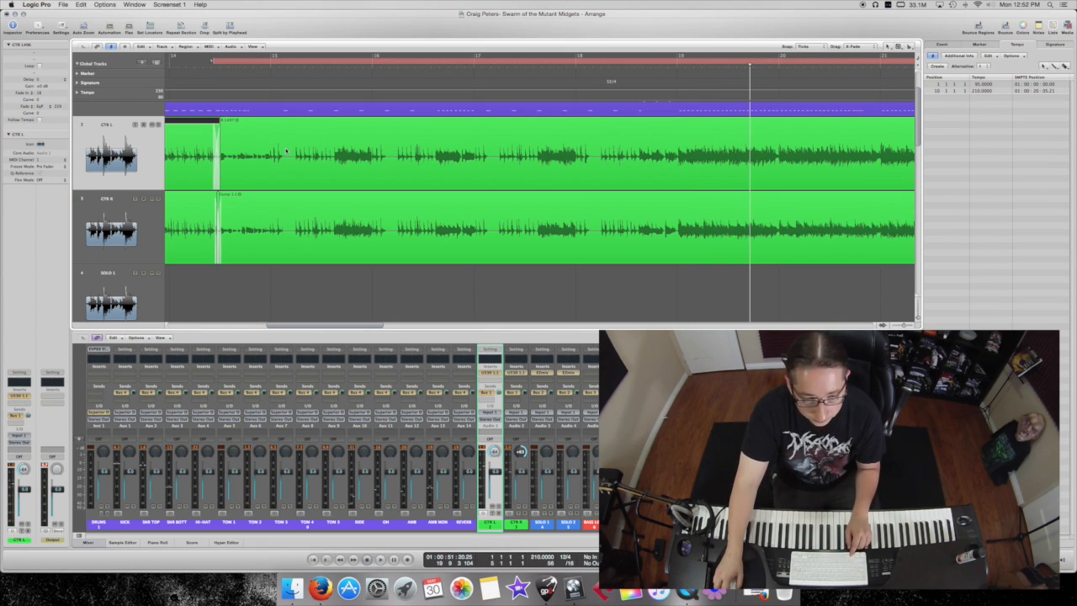
# Step: Solo GTR L and check its playback around bar 15
pyautogui.scroll(5, 288, 173)
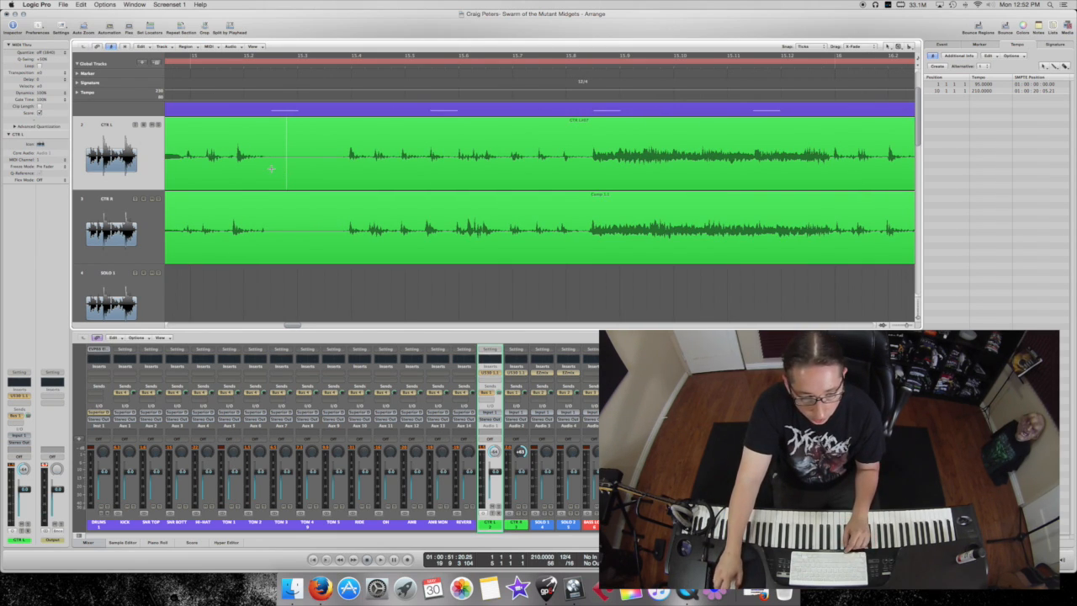
pyautogui.hscroll(-3, 181, 87)
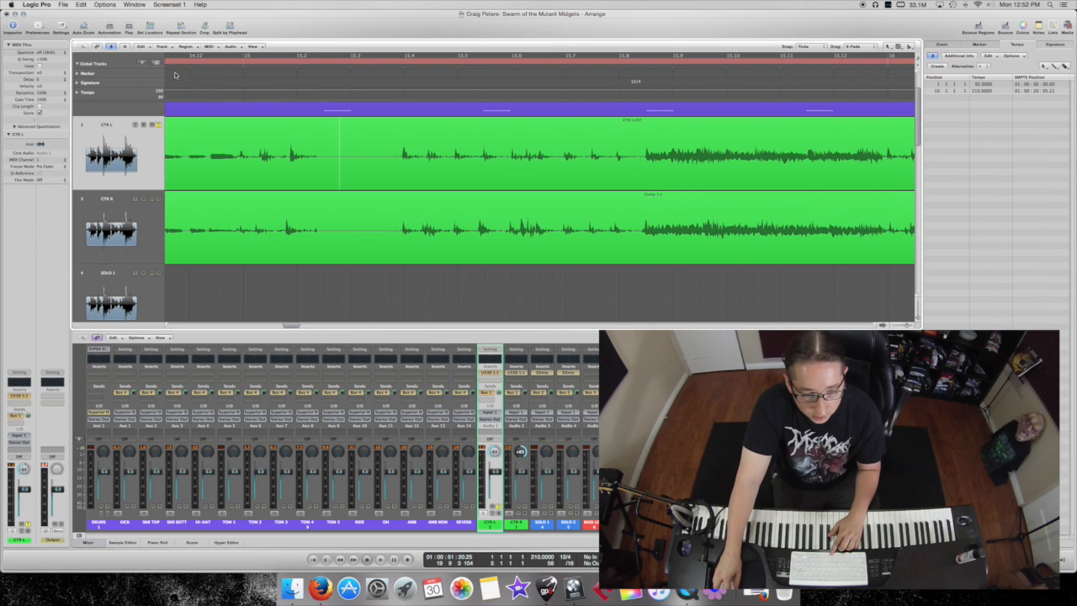
pyautogui.moveTo(171, 67); pyautogui.dragTo(440, 67)
pyautogui.scroll(3, 260, 122)
pyautogui.scroll(-3, 260, 121)
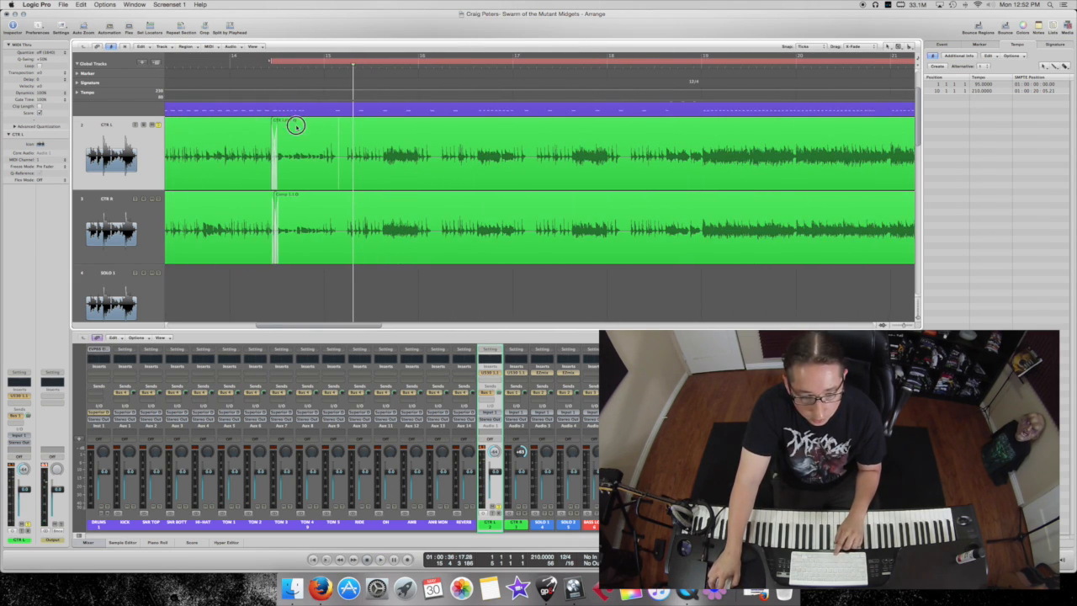
# Step: Play back the GTR L transition between bars 14 and 15, and move the last GTR L region's start to just before 14.7, shortening the crossfade
pyautogui.click(296, 125)
pyautogui.click(222, 66)
pyautogui.press('space')
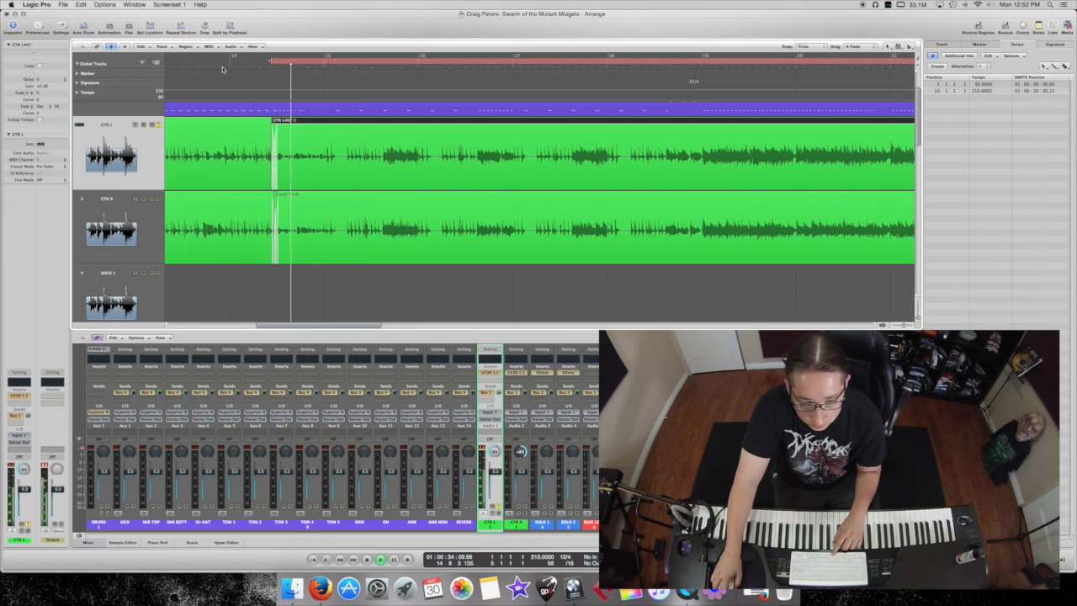
pyautogui.scroll(5, 303, 158)
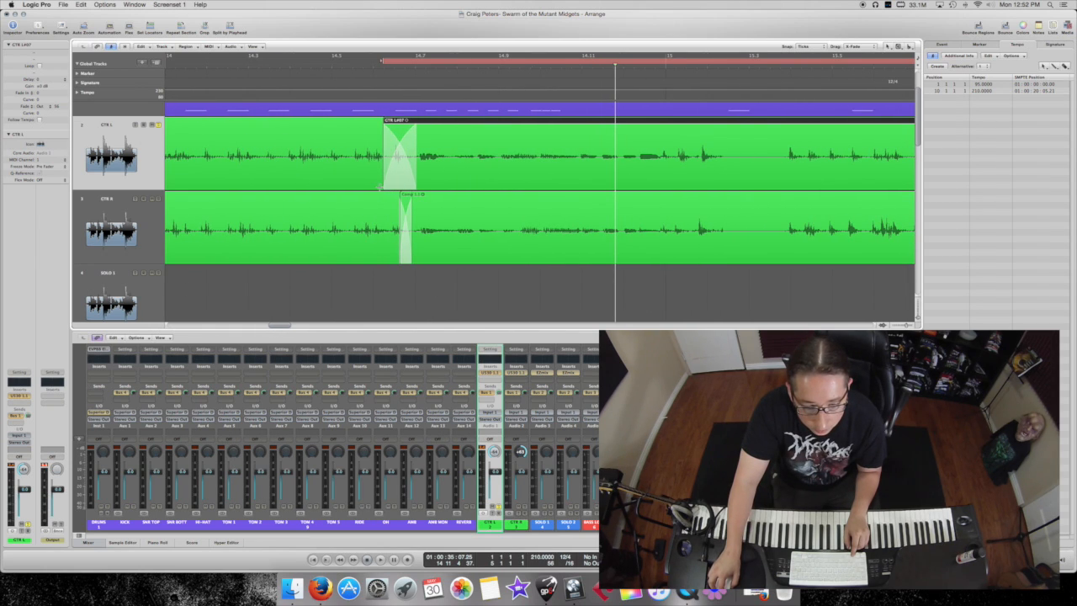
pyautogui.moveTo(384, 187); pyautogui.dragTo(411, 188)
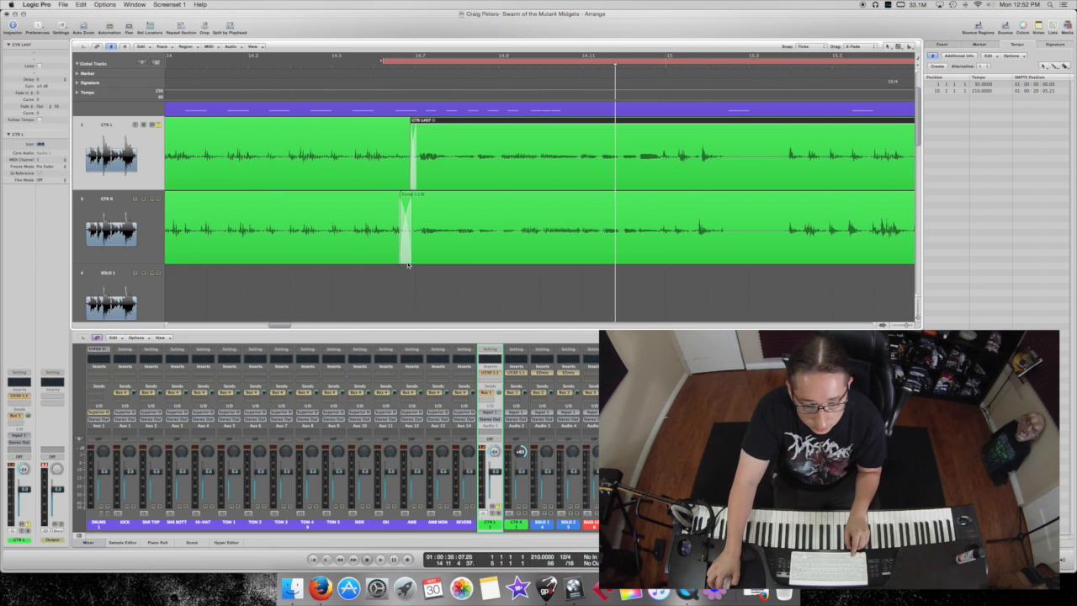
# Step: Move the last GTR R region's start to just before 14.7, shortening its crossfade, and play back the transition
pyautogui.moveTo(402, 261); pyautogui.dragTo(410, 265)
pyautogui.scroll(-3, 356, 139)
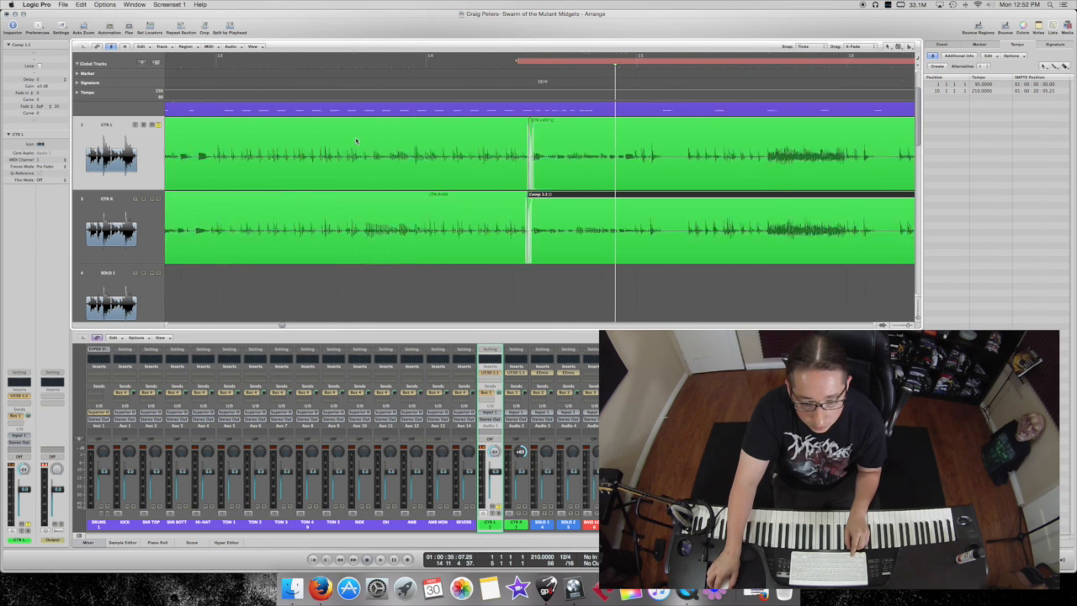
pyautogui.scroll(-3, 356, 140)
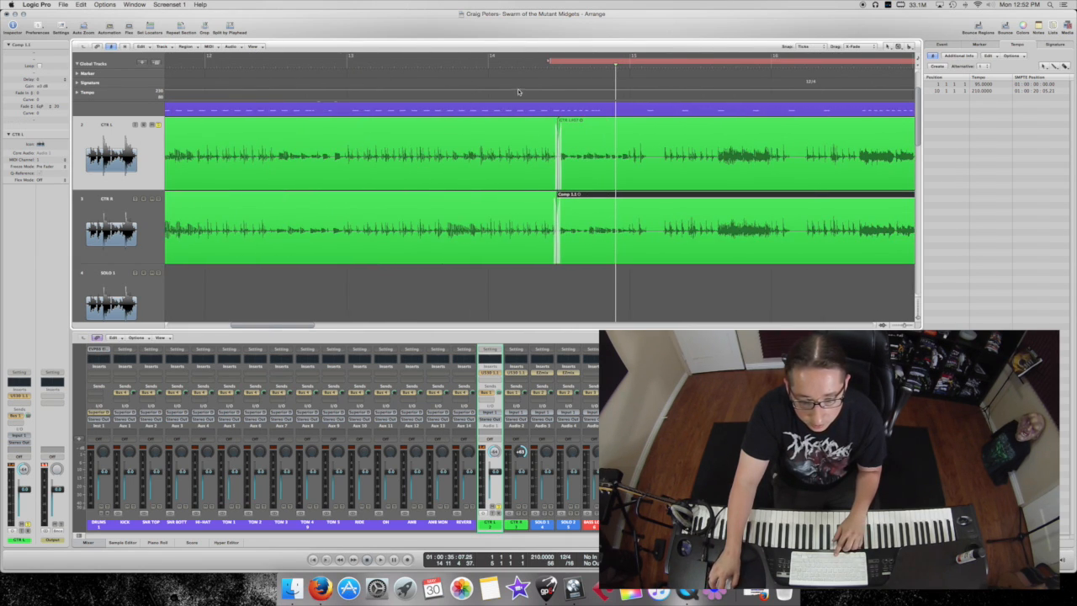
pyautogui.doubleClick(534, 68)
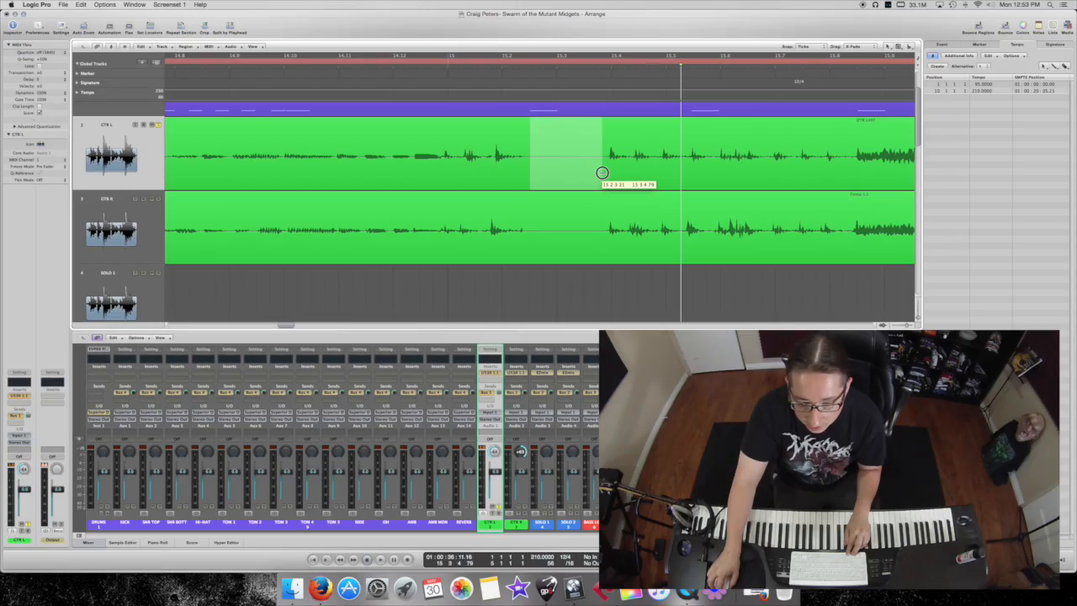
# Step: Cut the silent passage between about 15.2 and 15.4 out of GTR L and GTR R, and add short fades at the cut edges
pyautogui.moveTo(602, 173); pyautogui.dragTo(600, 239)
pyautogui.press('Delete')
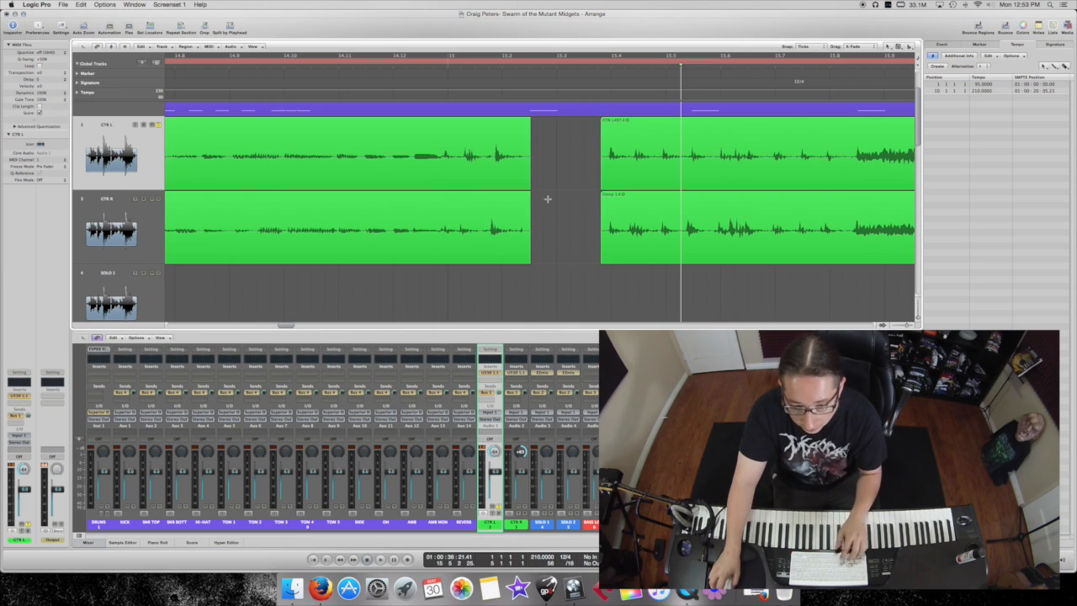
pyautogui.moveTo(524, 135); pyautogui.dragTo(531, 210)
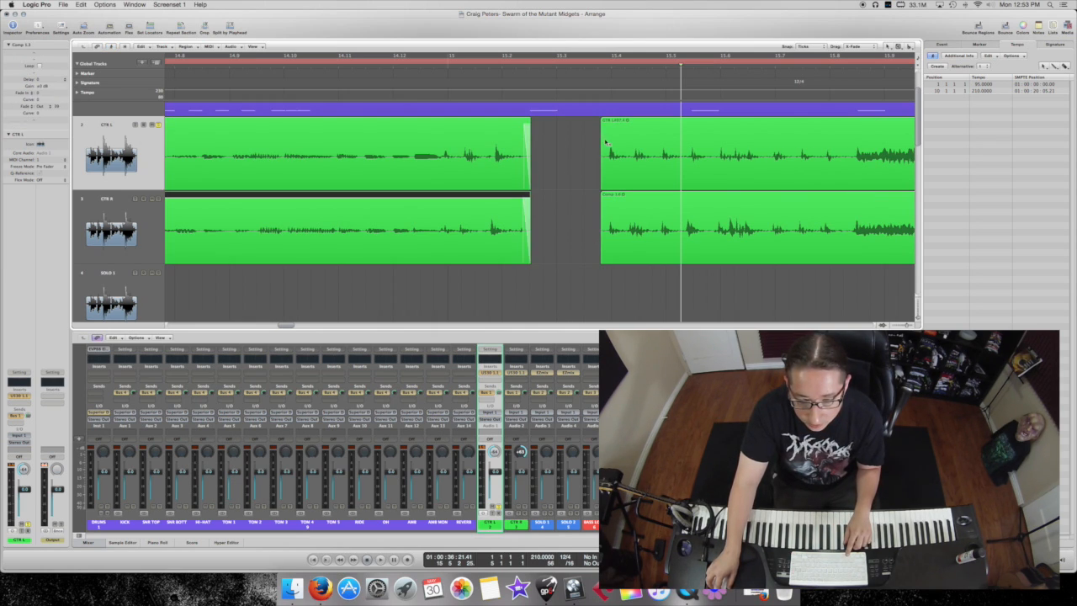
pyautogui.click(596, 139)
pyautogui.click(605, 211)
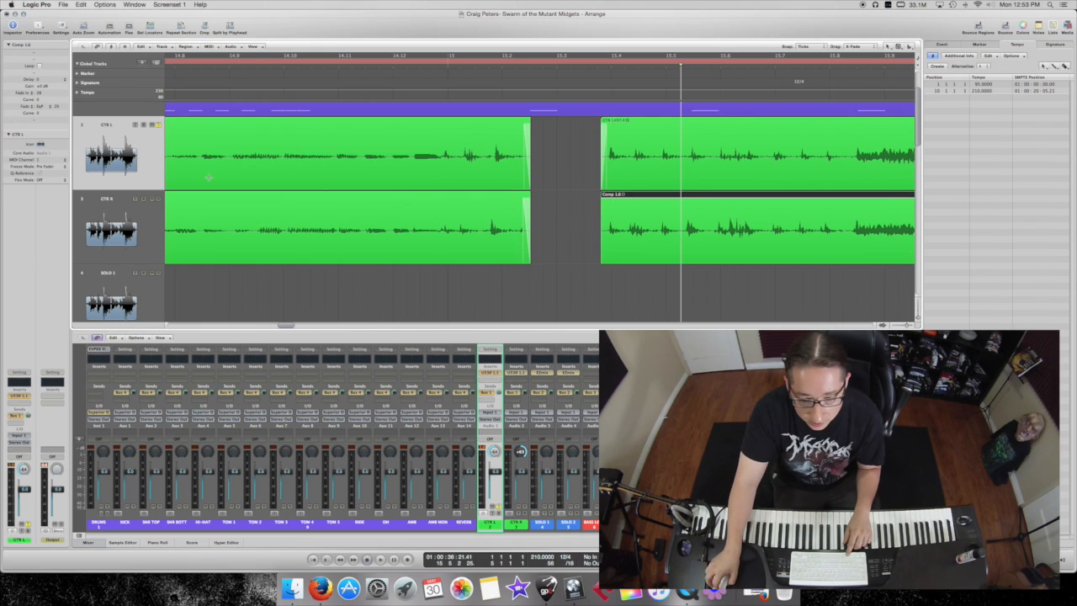
pyautogui.click(596, 211)
pyautogui.click(608, 204)
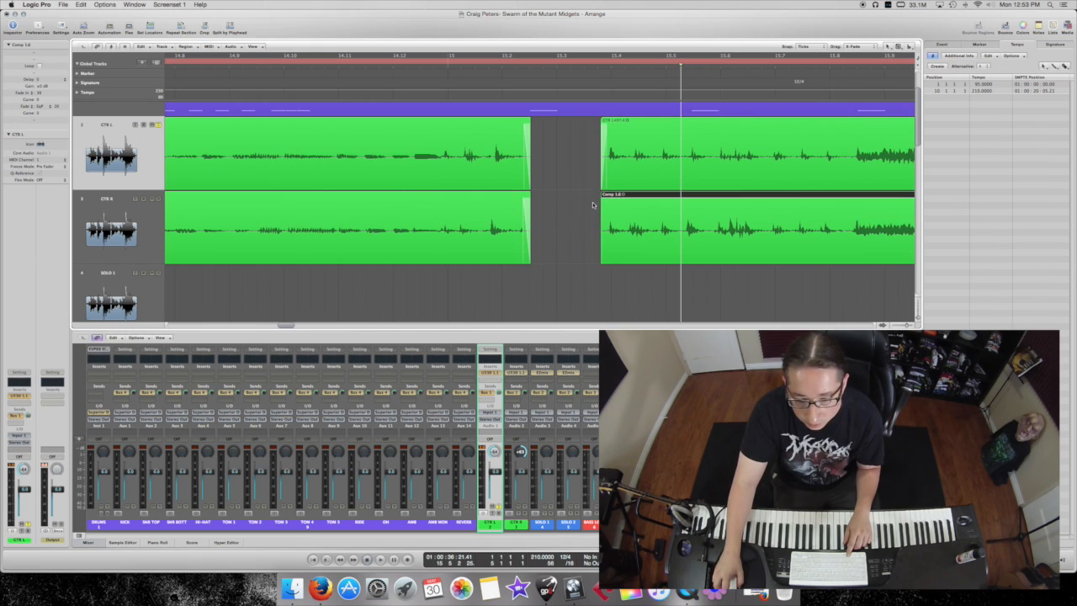
pyautogui.moveTo(602, 262); pyautogui.dragTo(596, 262)
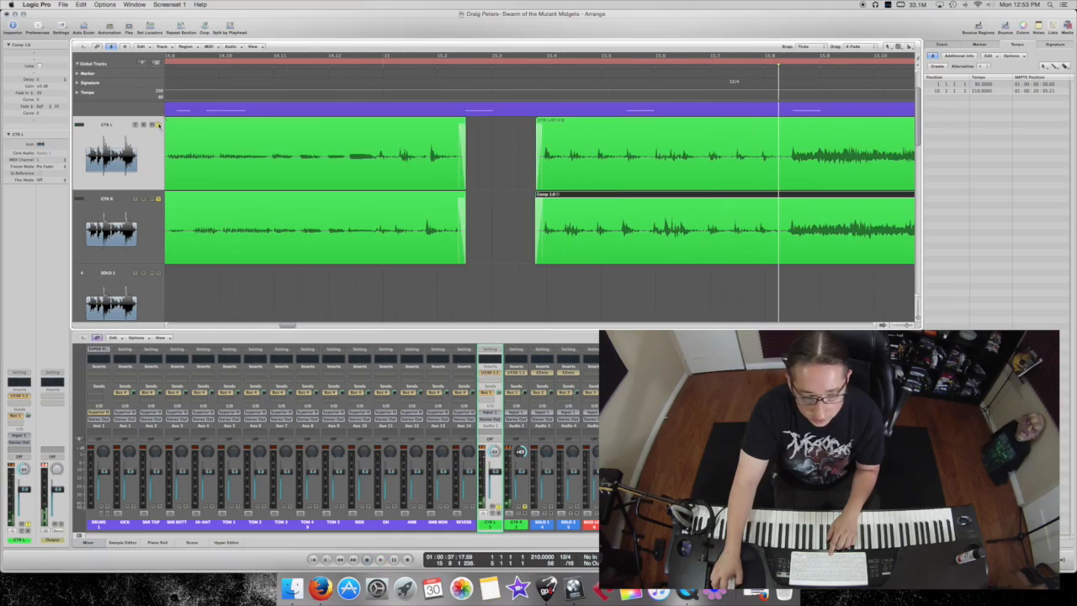
# Step: Play back the guitar edits around bar 15, and play the full arrangement from bar 14
pyautogui.click(168, 68)
pyautogui.press('space')
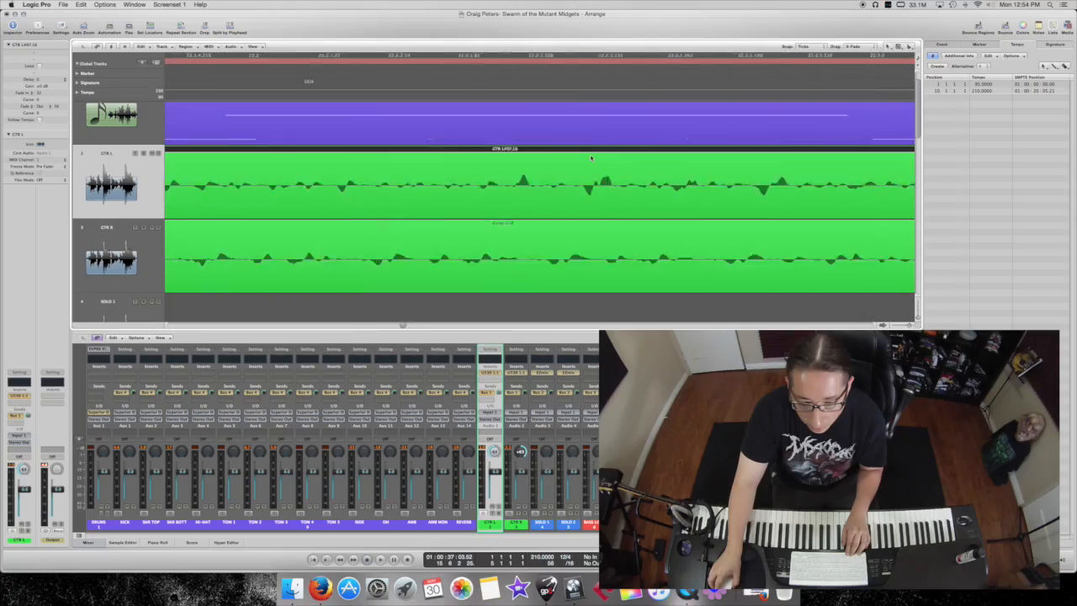
pyautogui.press('super+Left')
pyautogui.press('super+Left')
pyautogui.press('super+Left')
pyautogui.hscroll(-5, 593, 158)
pyautogui.doubleClick(296, 67)
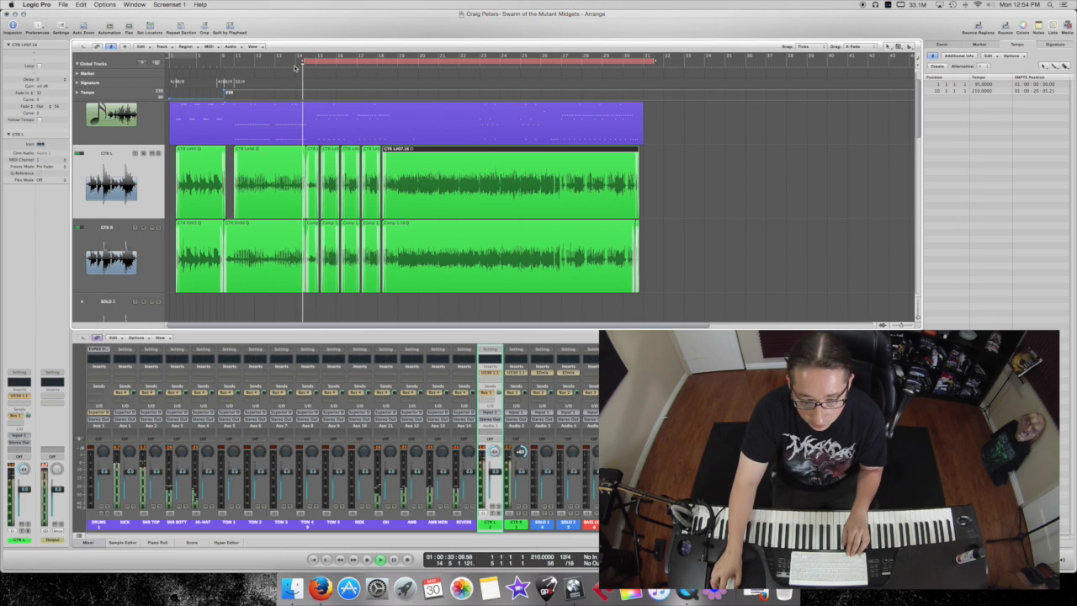